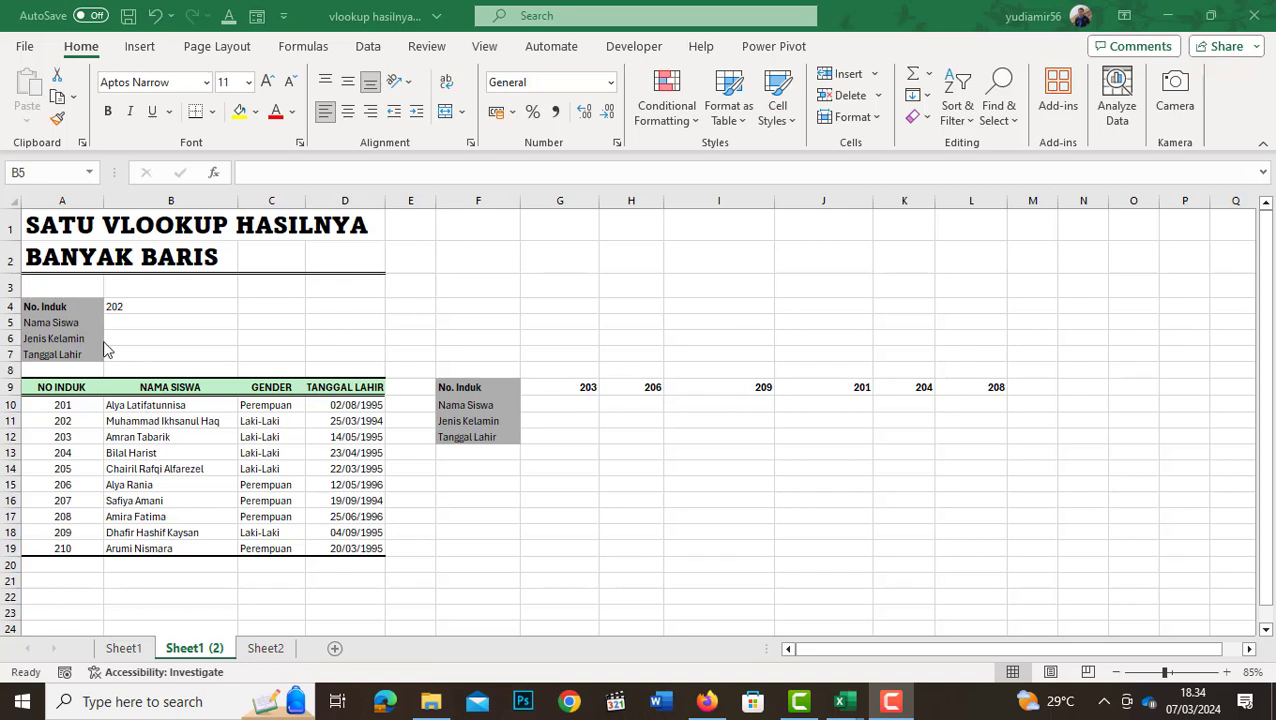
Select B5 and zoom the sheet from 85% to 130%, returning to column A and the title rows
click(105, 324)
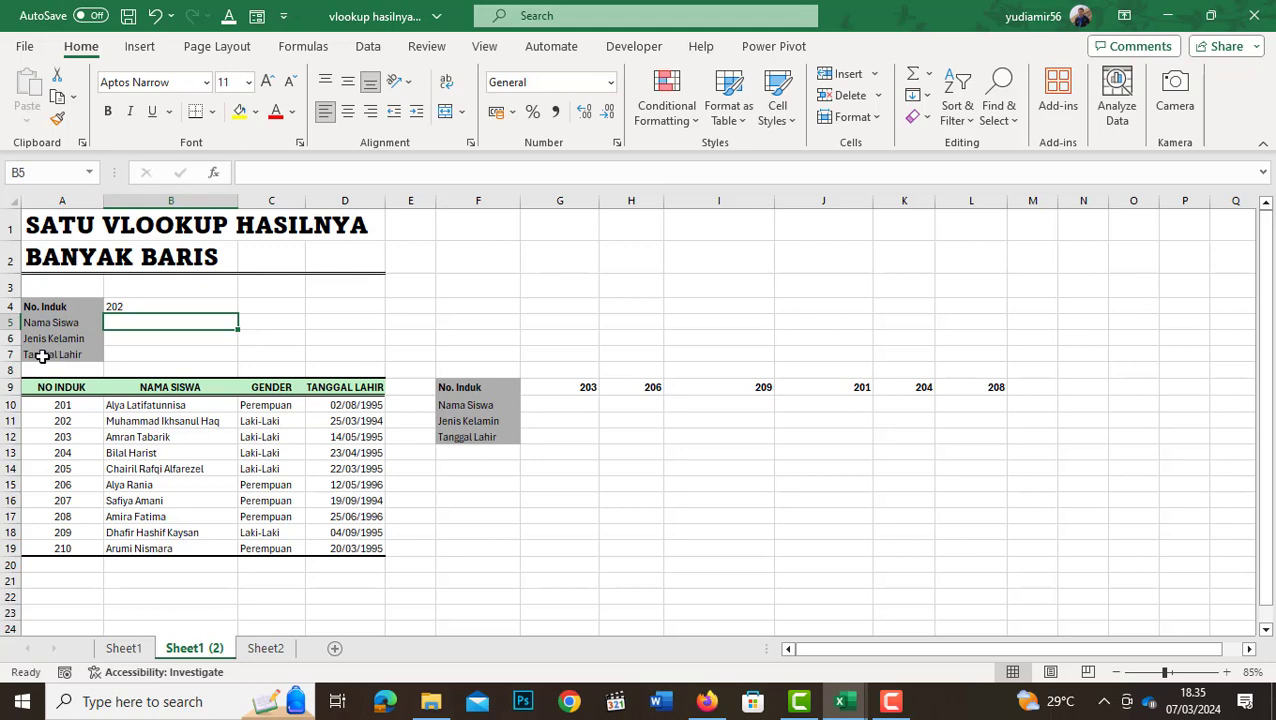
ctrl+scroll(43, 356, up, 2)
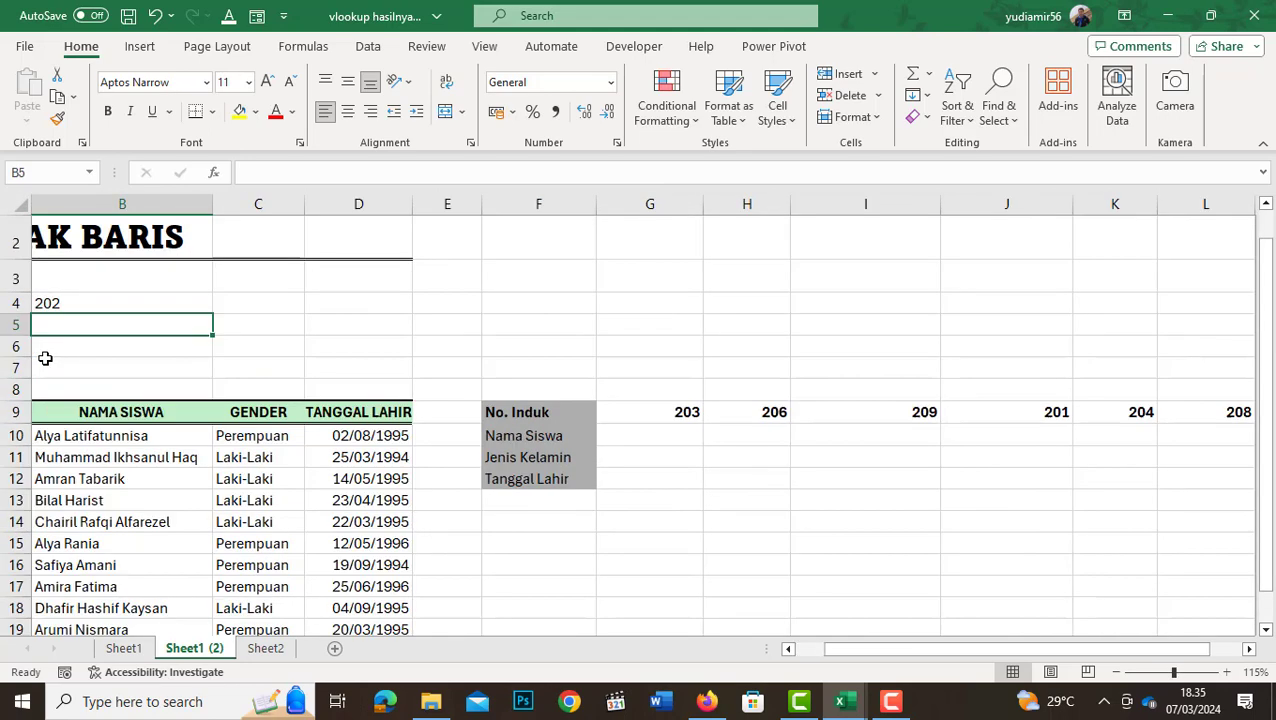
ctrl+scroll(43, 356, up, 1)
drag(1165, 650, 780, 648)
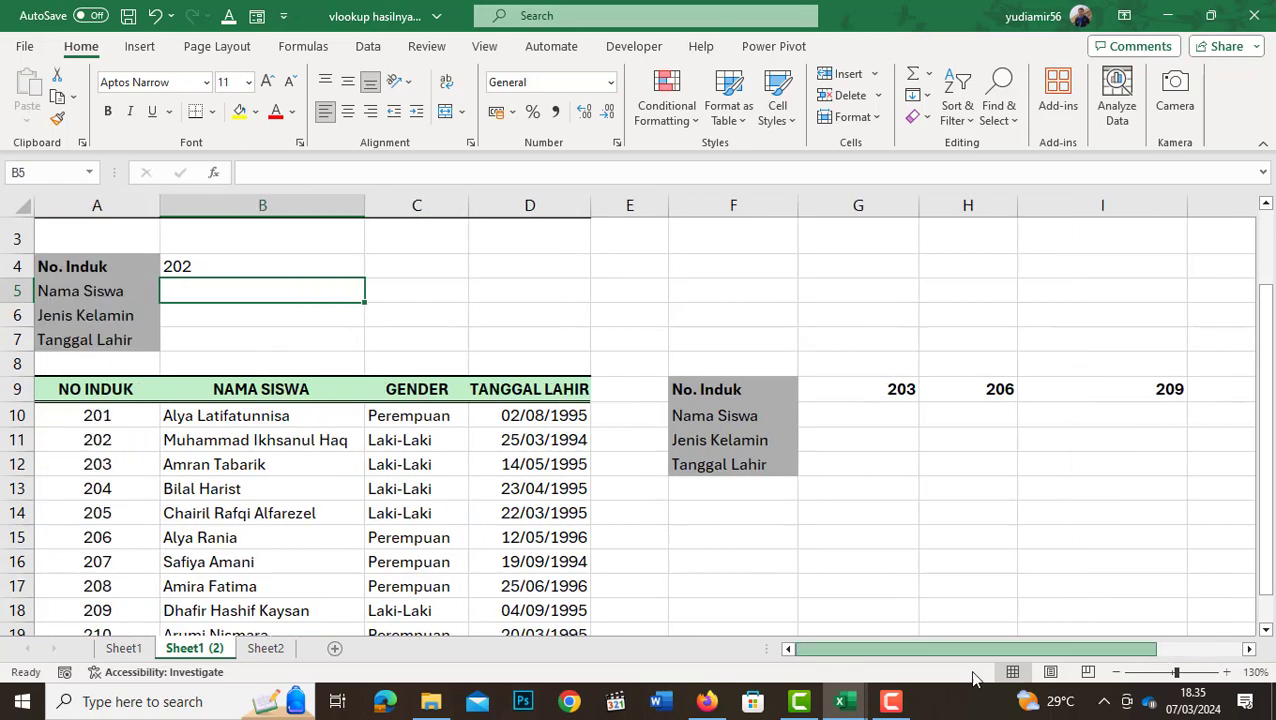
scroll(60, 425, up, 1)
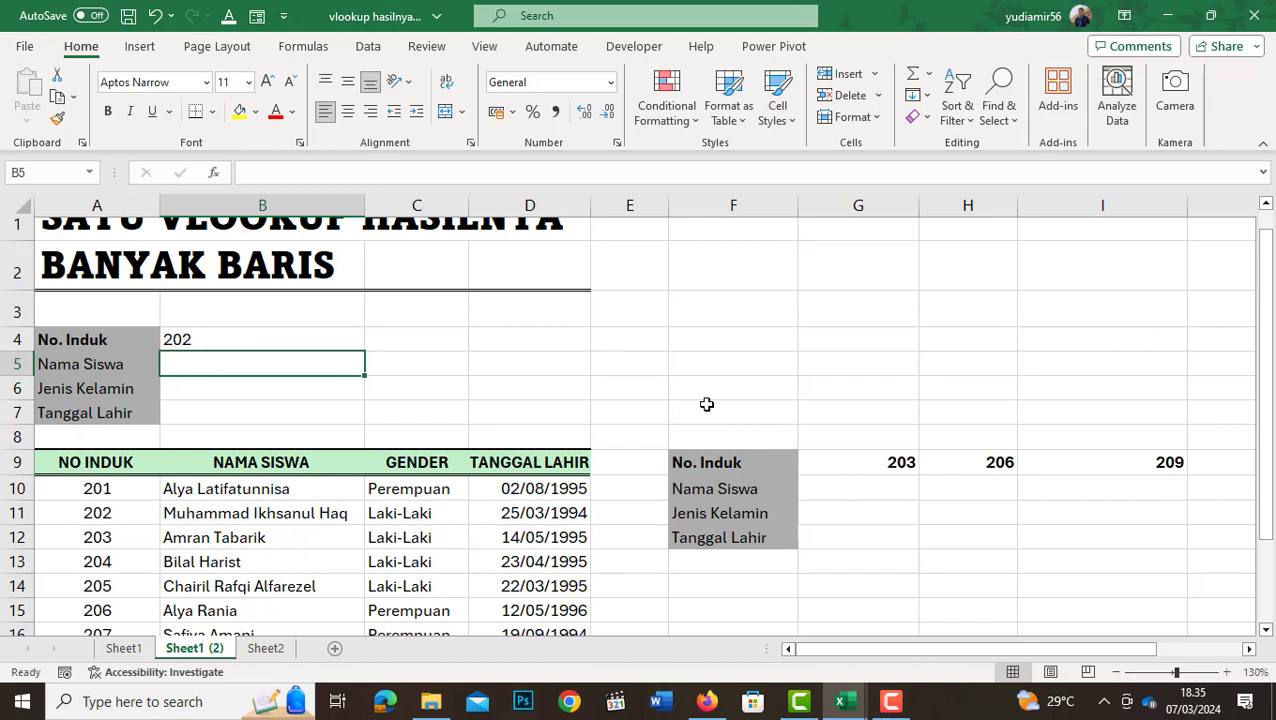
In B5, start a VLOOKUP with lookup value B4 and table range A10:D19
text(=)
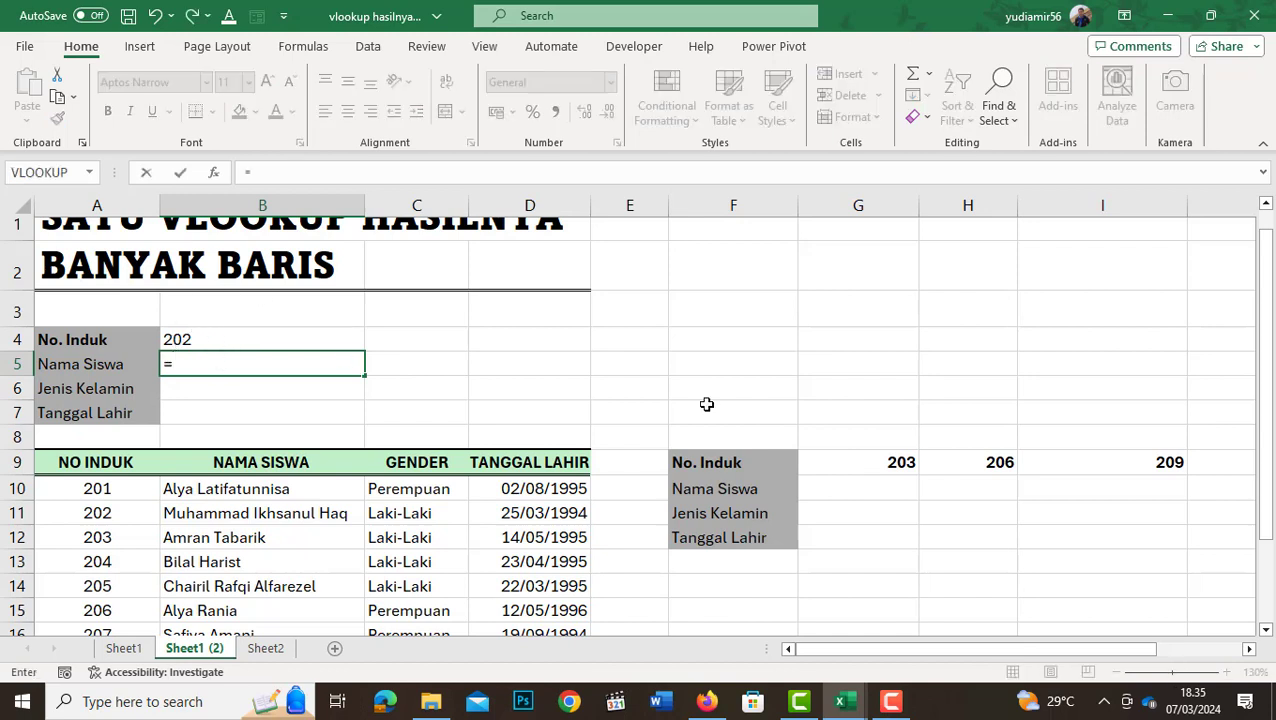
text(vl)
key(Tab)
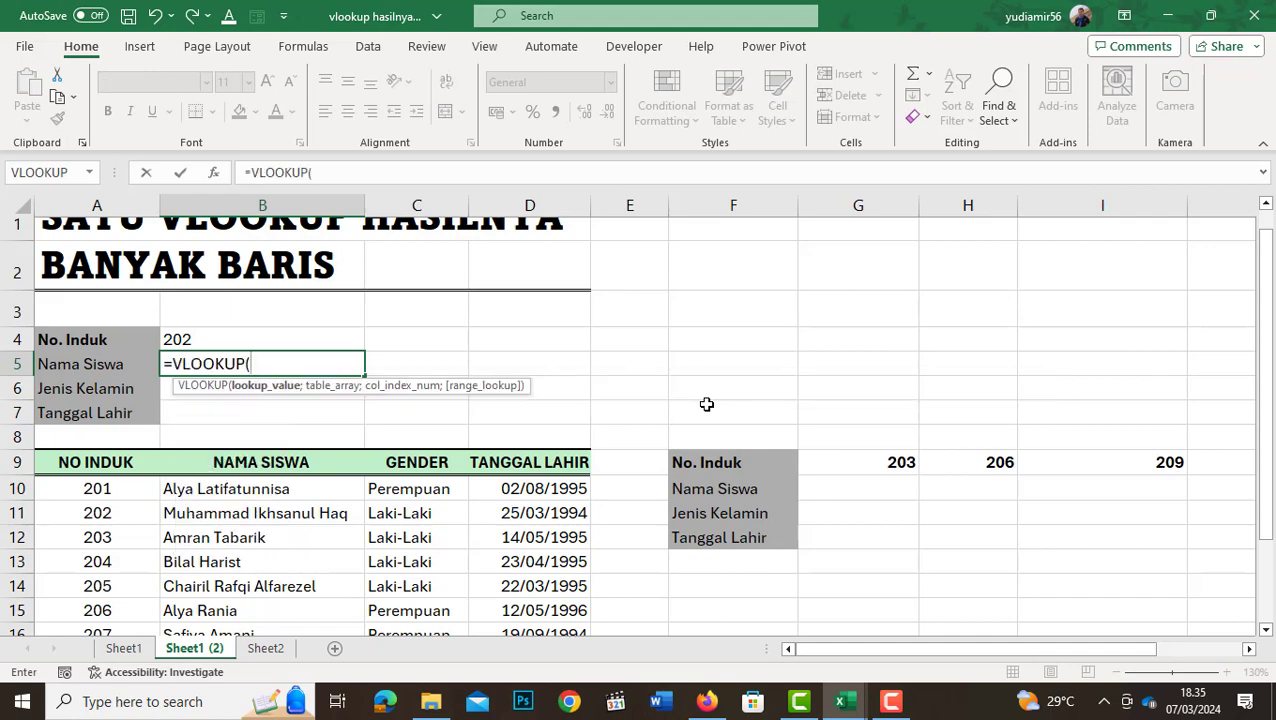
key(Up)
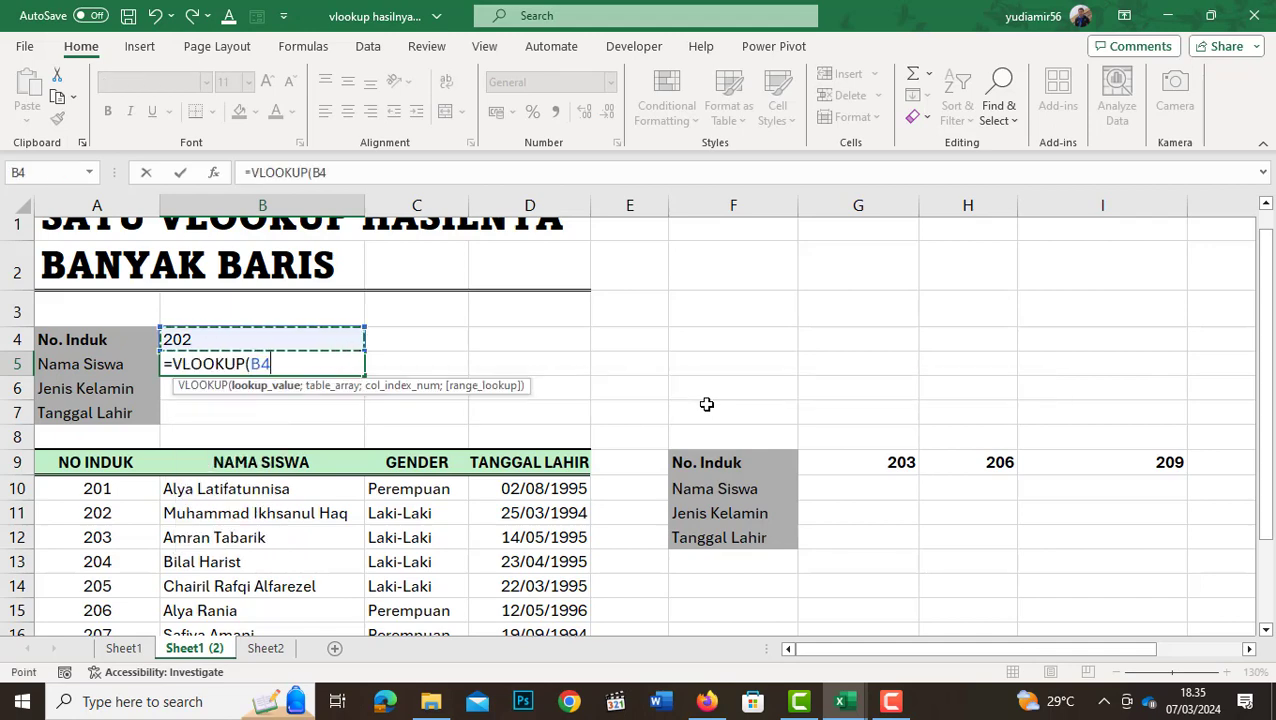
text(;)
key(Down)
key(Down)
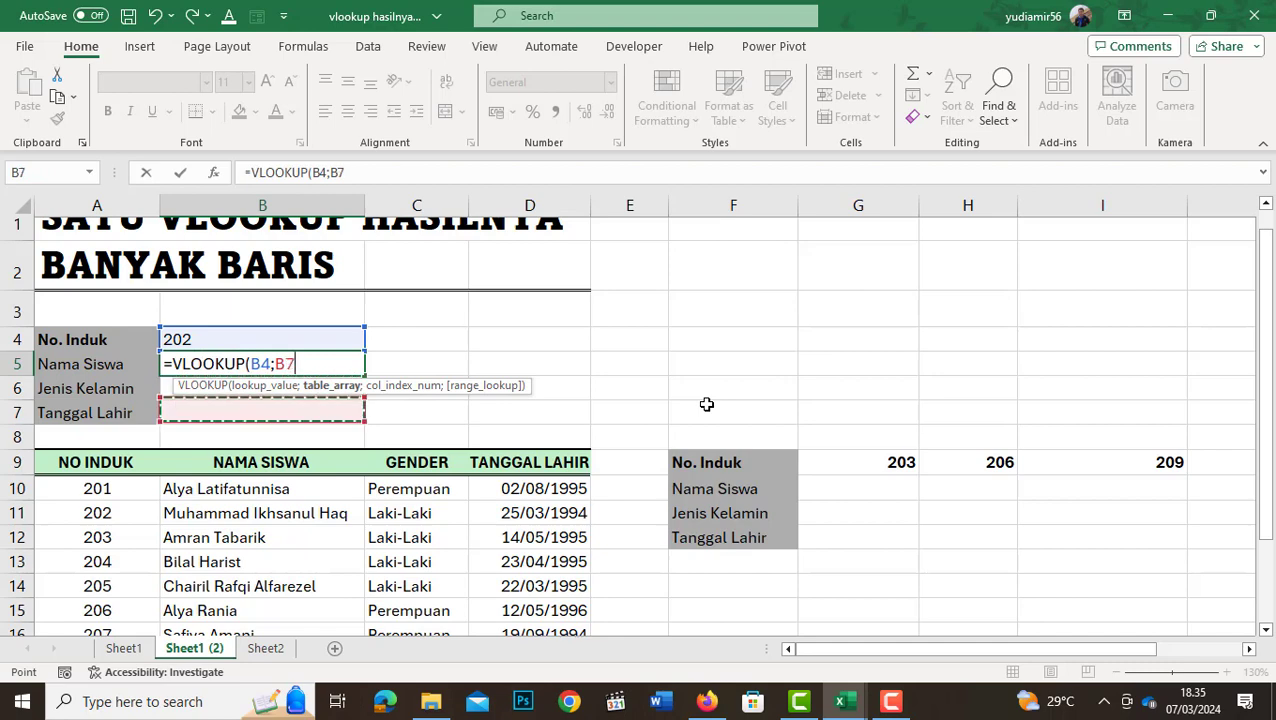
key(Down)
key(Down)
key(Down)
key(Up)
key(Left)
key(ctrl+shift+Right)
key(ctrl+shift+Down)
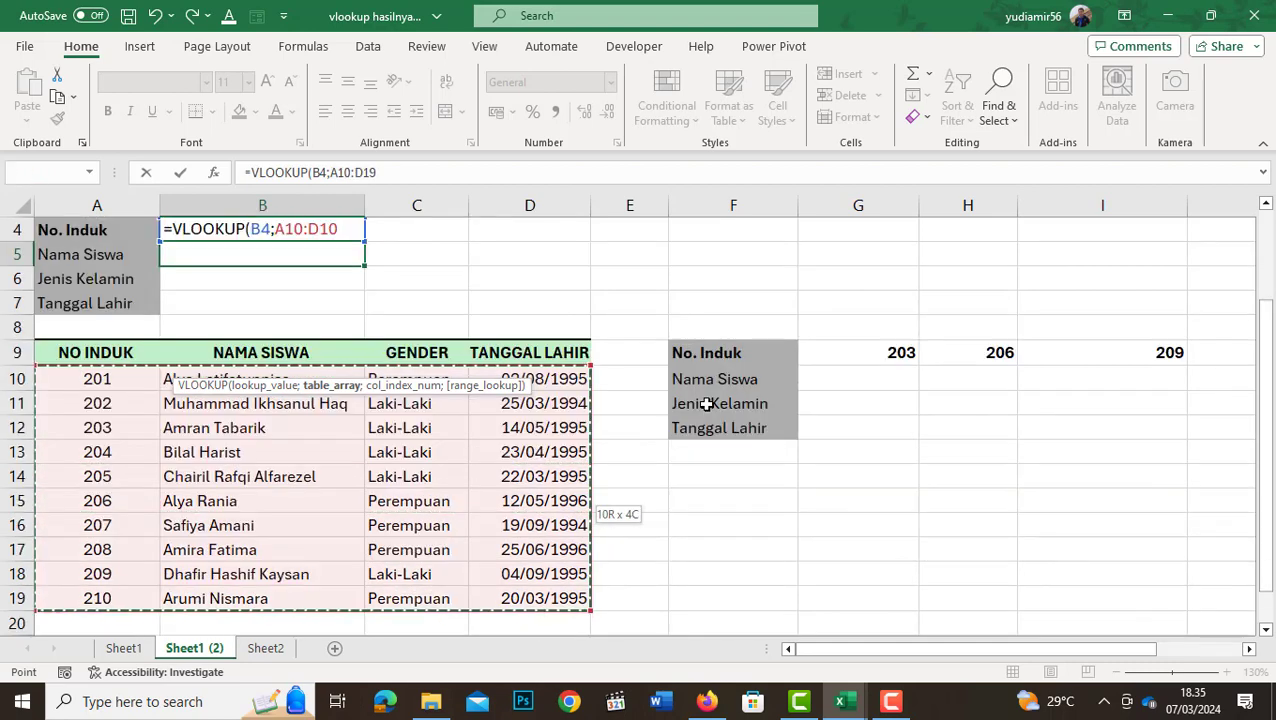
Add the column index array {2;3;4} and FALSE for an exact match
text(;)
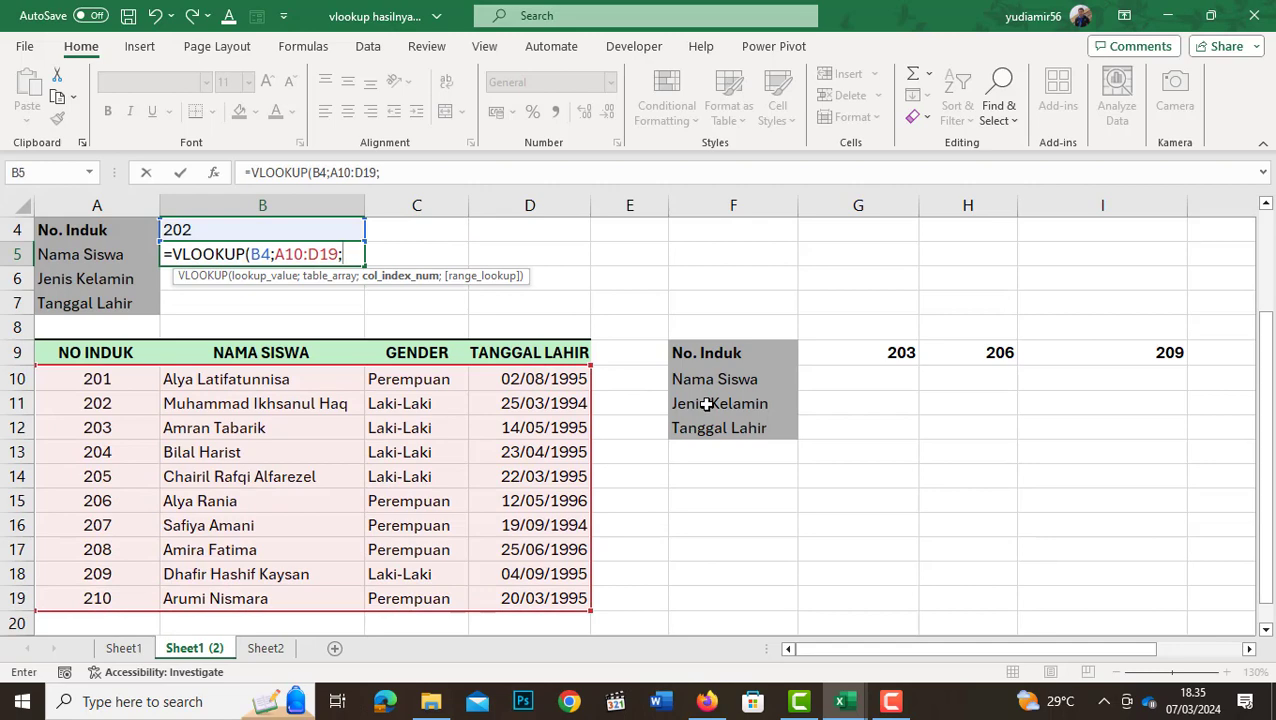
text({2;3)
text(;3)
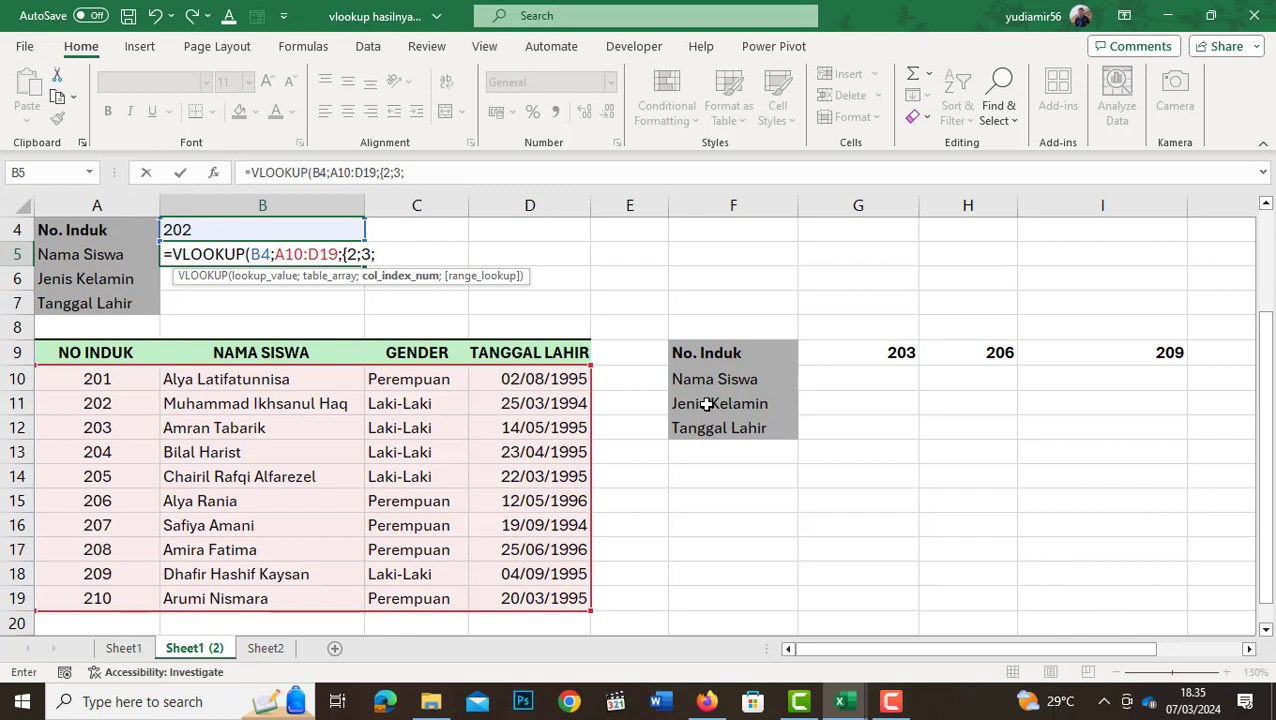
text(4)
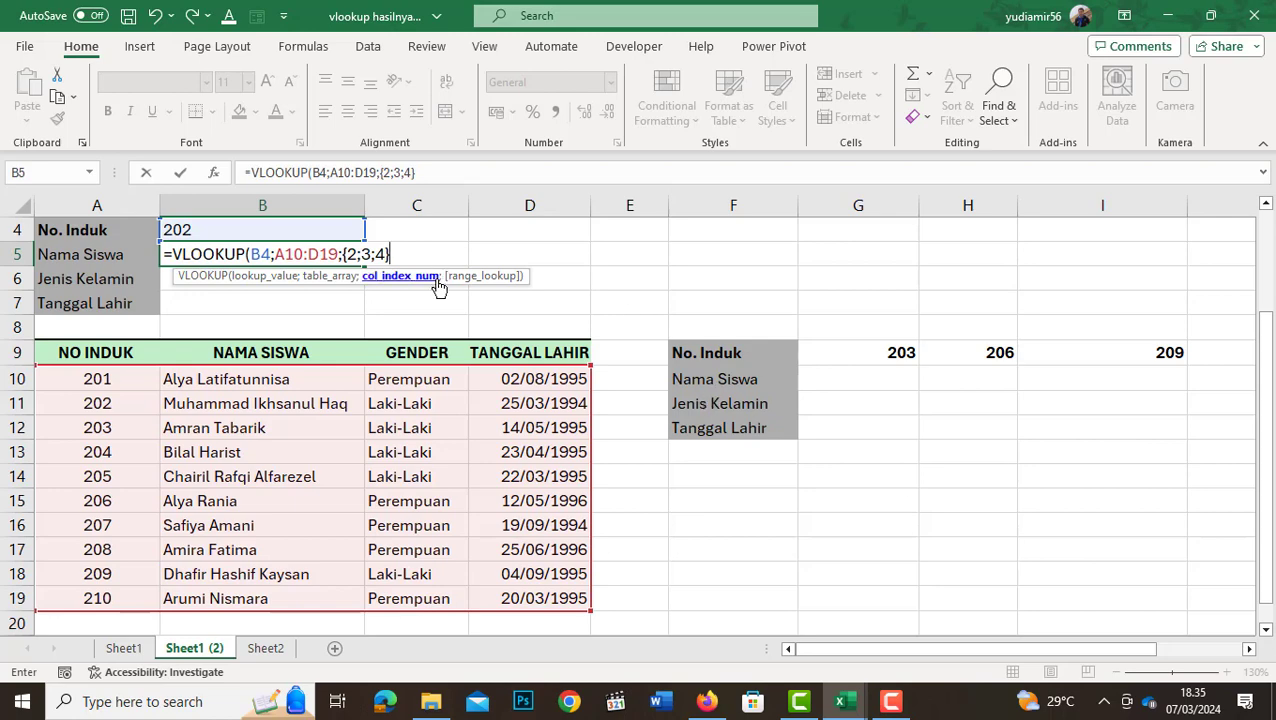
scroll(395, 288, up, 1)
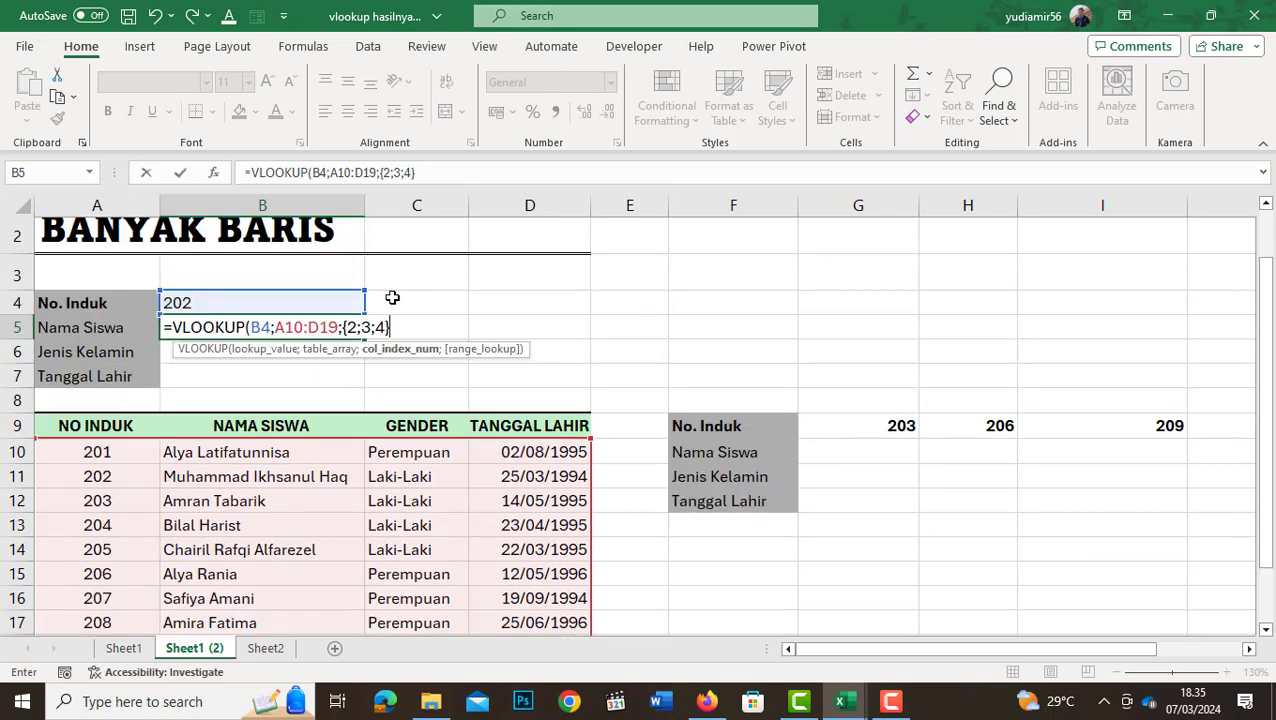
scroll(320, 400, up, 1)
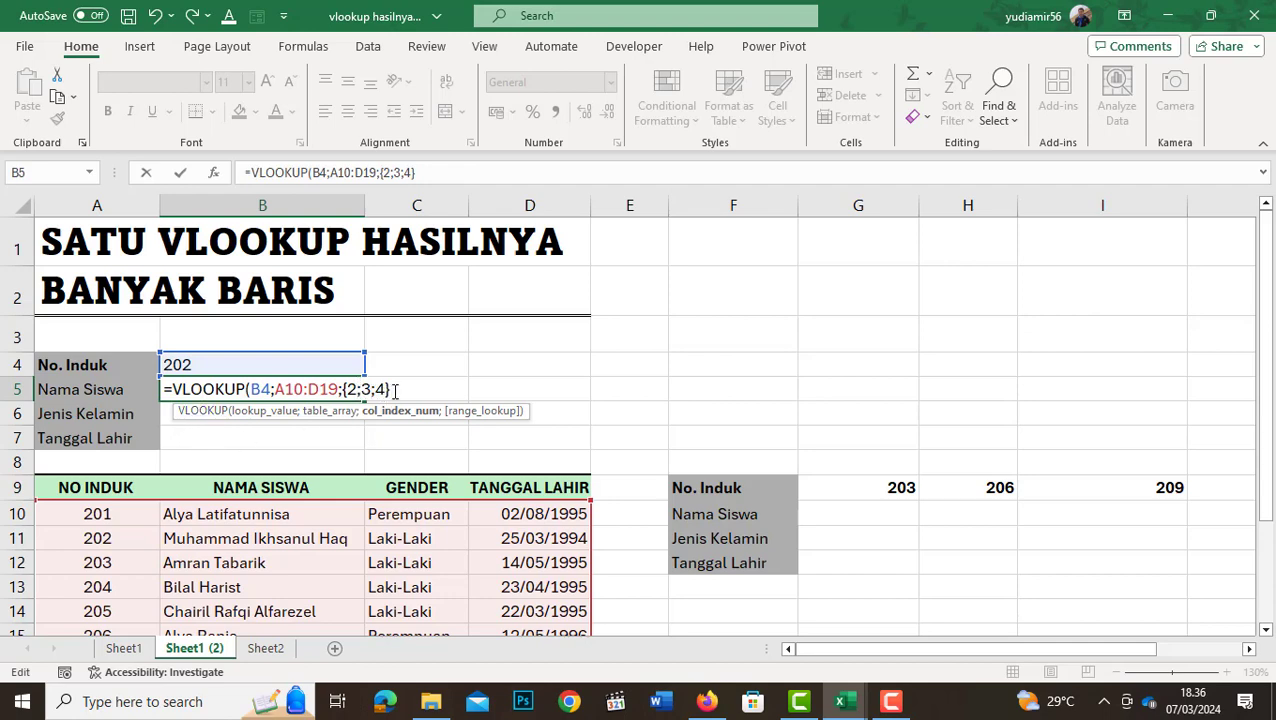
text(;)
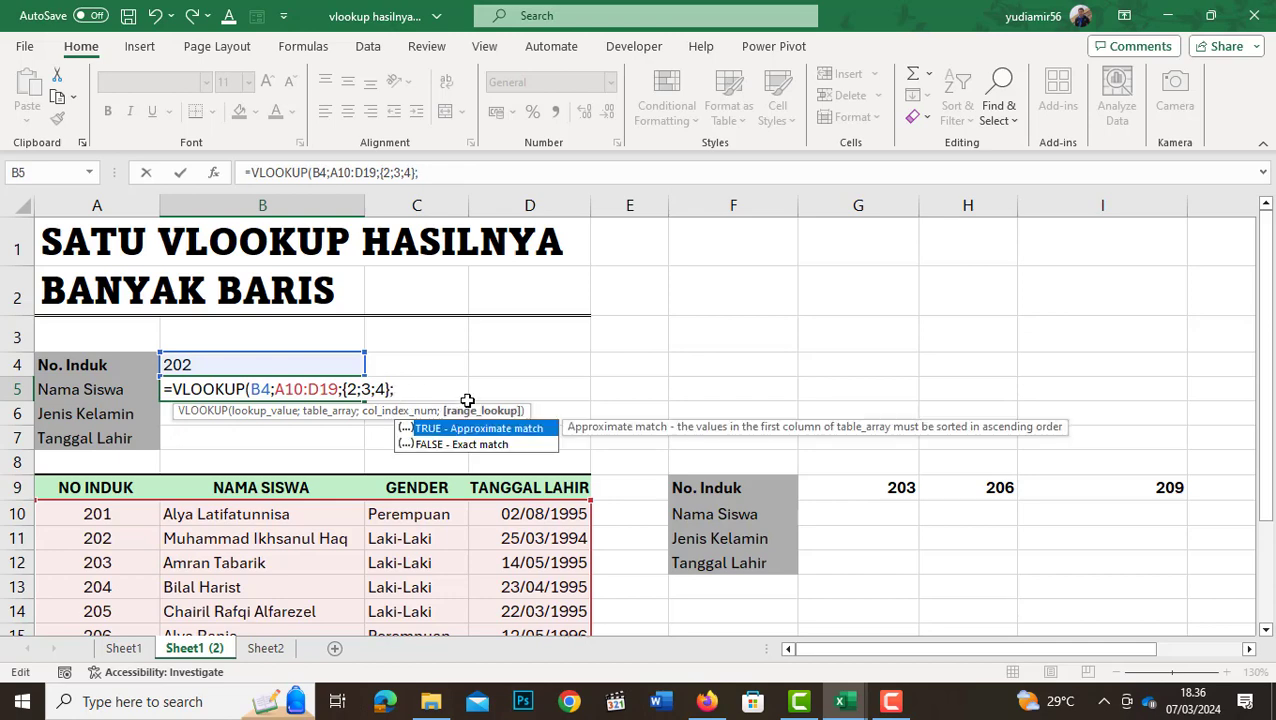
key(Down)
key(Tab)
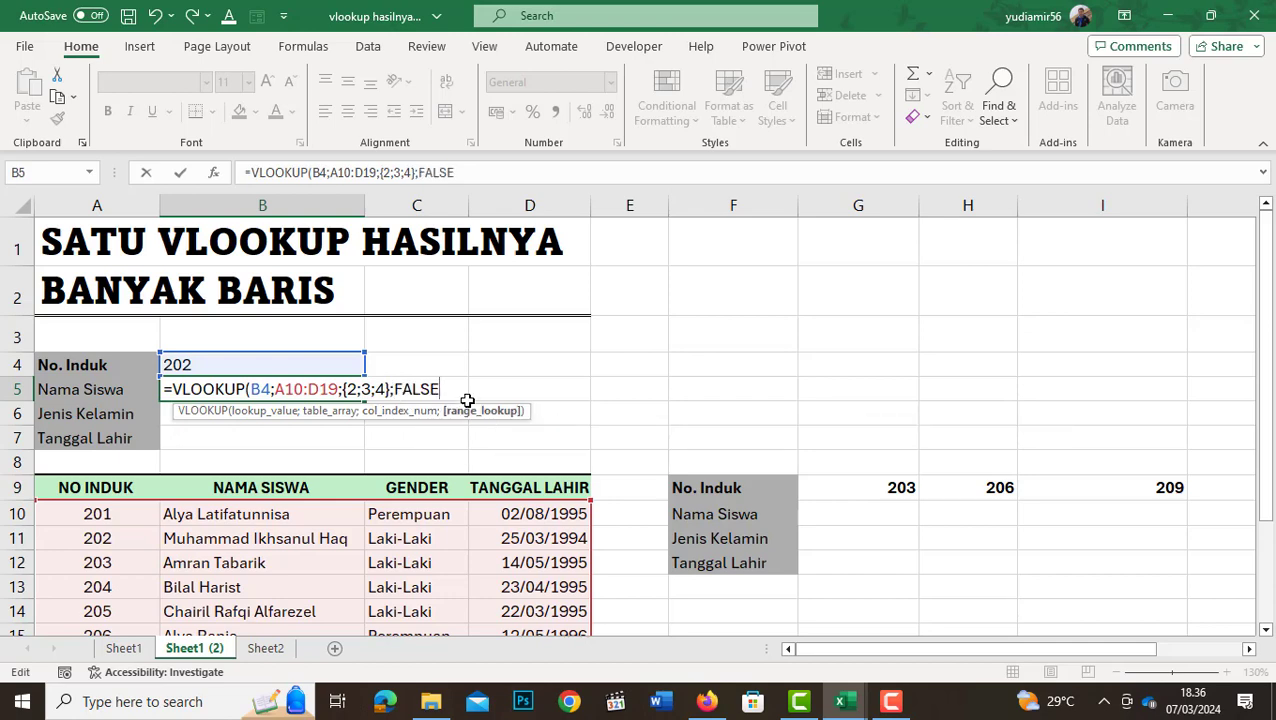
Close and enter the formula, then check the spilled name in B5 and gender in B6
text())
key(Return)
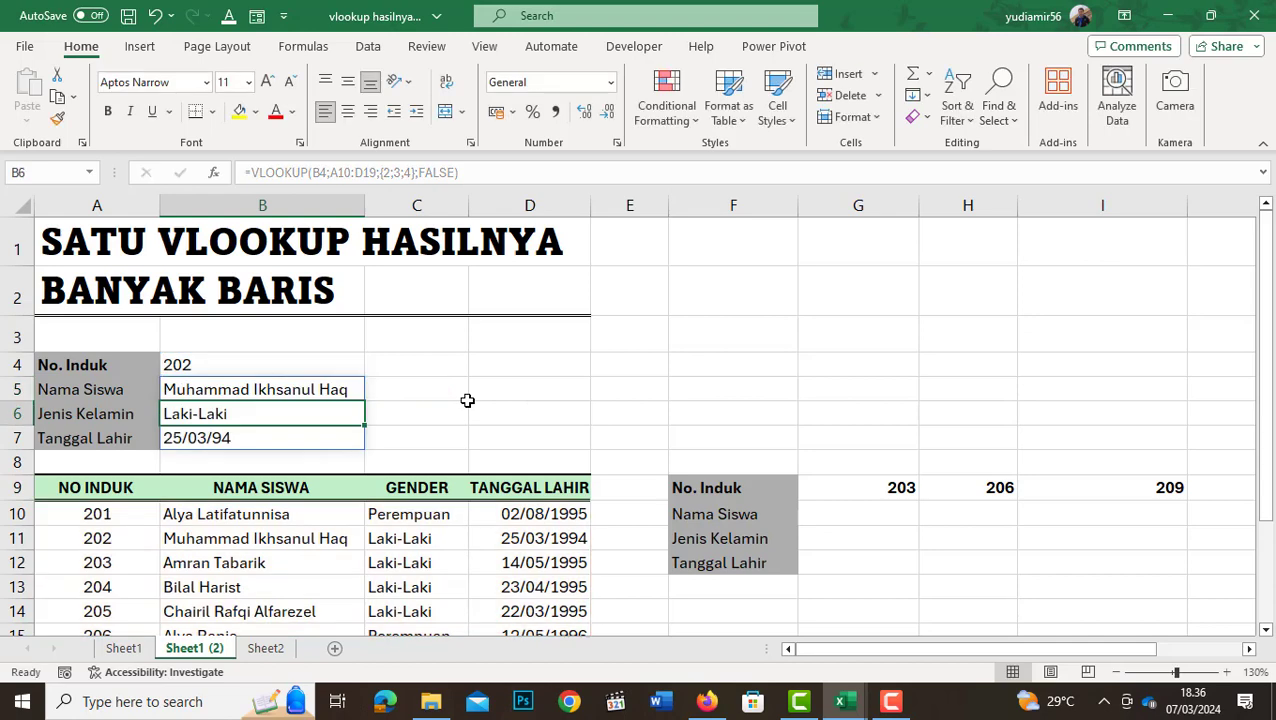
key(Up)
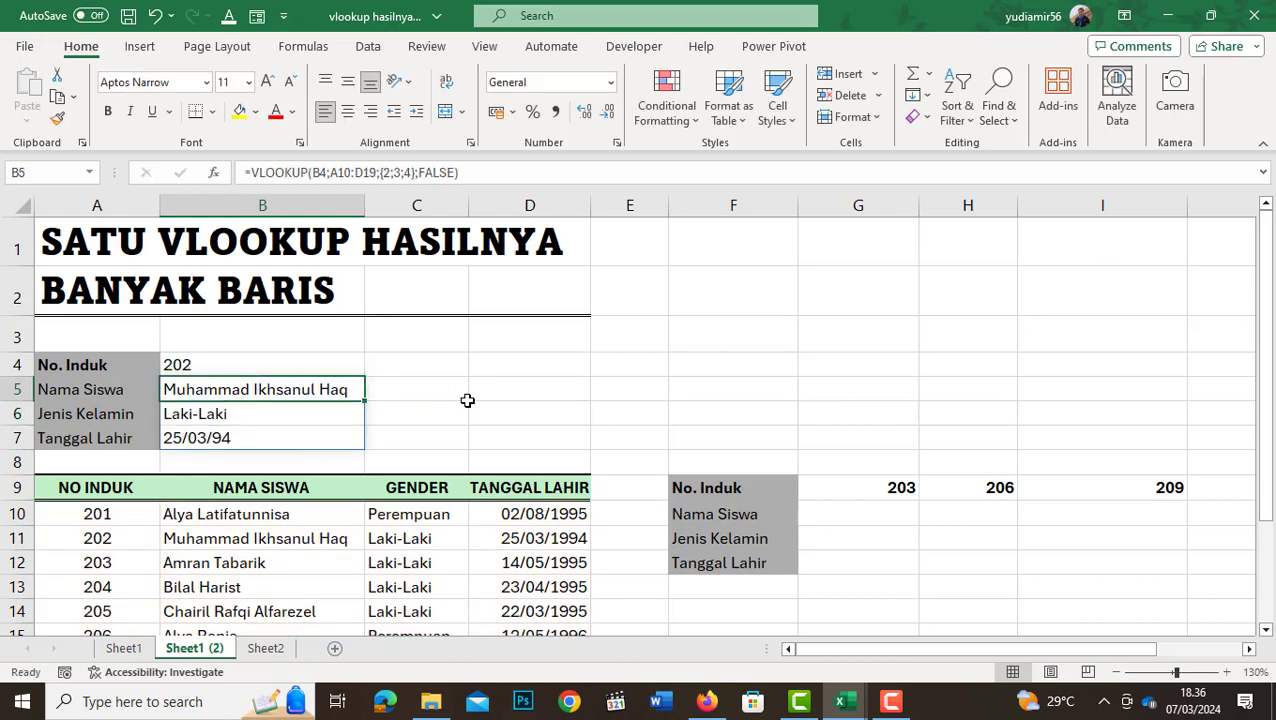
key(Down)
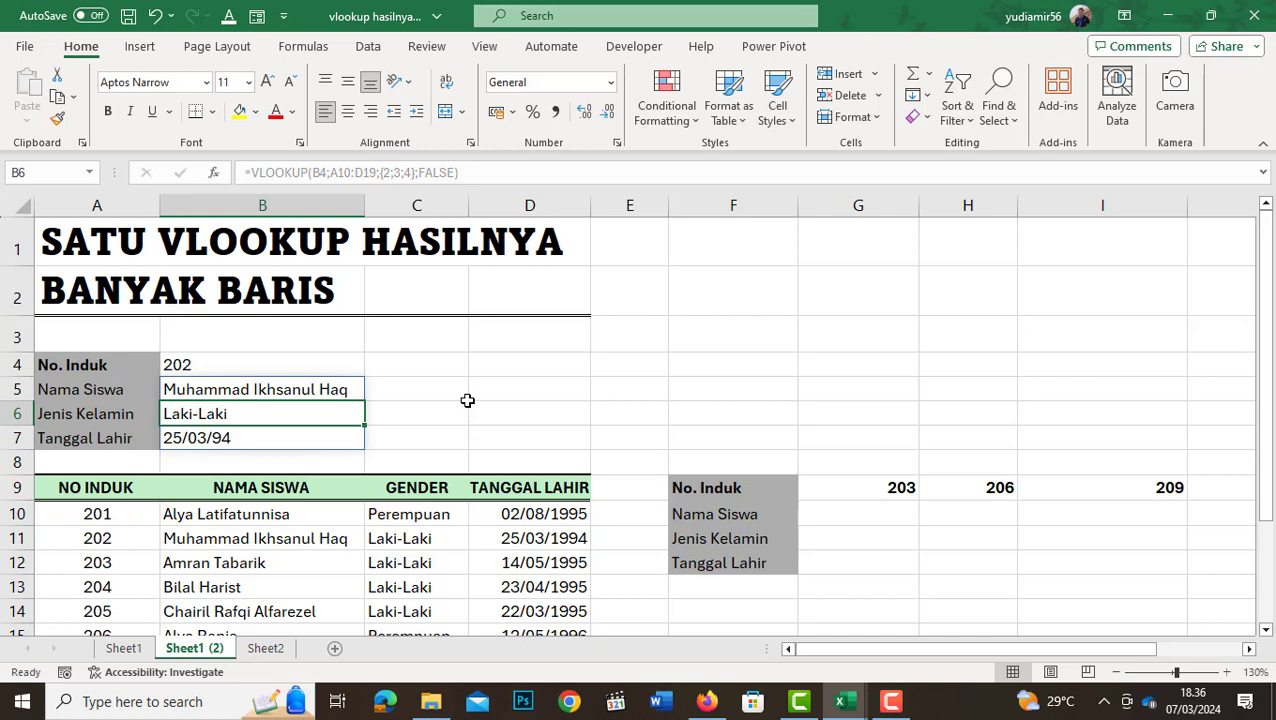
Scroll right to the horizontal lookup table and select G10 under ID 203
click(722, 491)
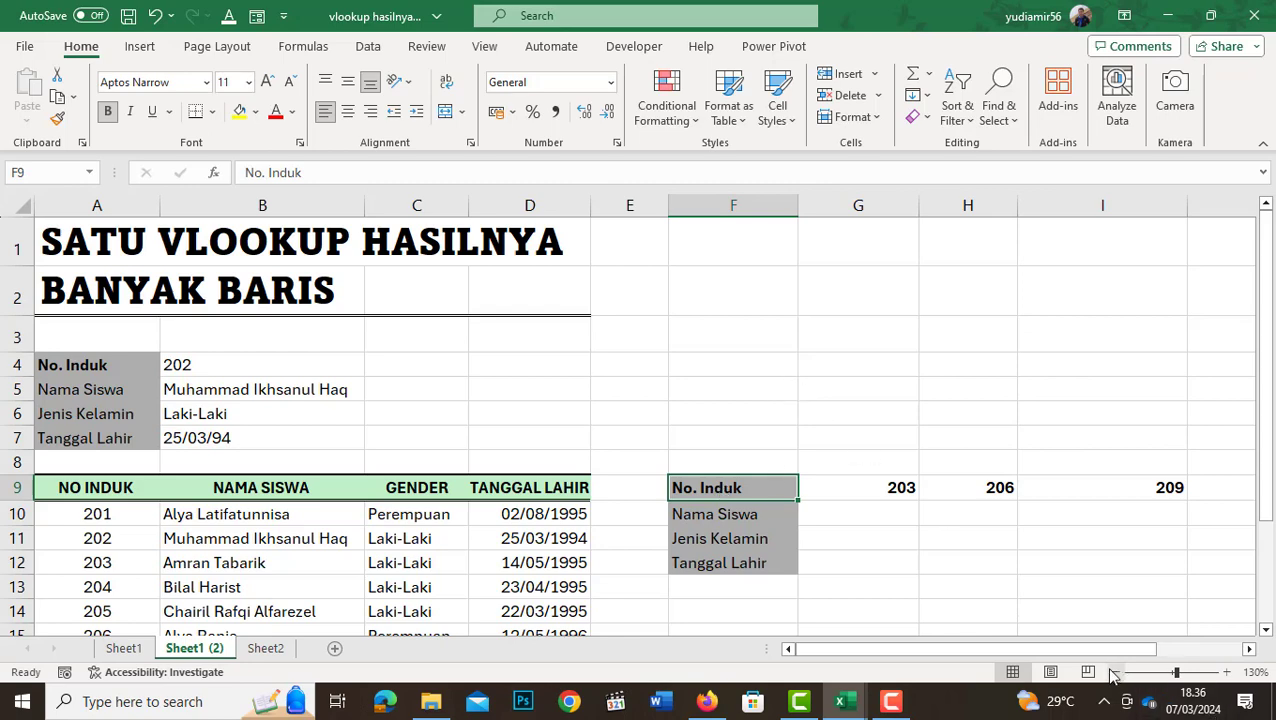
drag(1098, 651, 1225, 650)
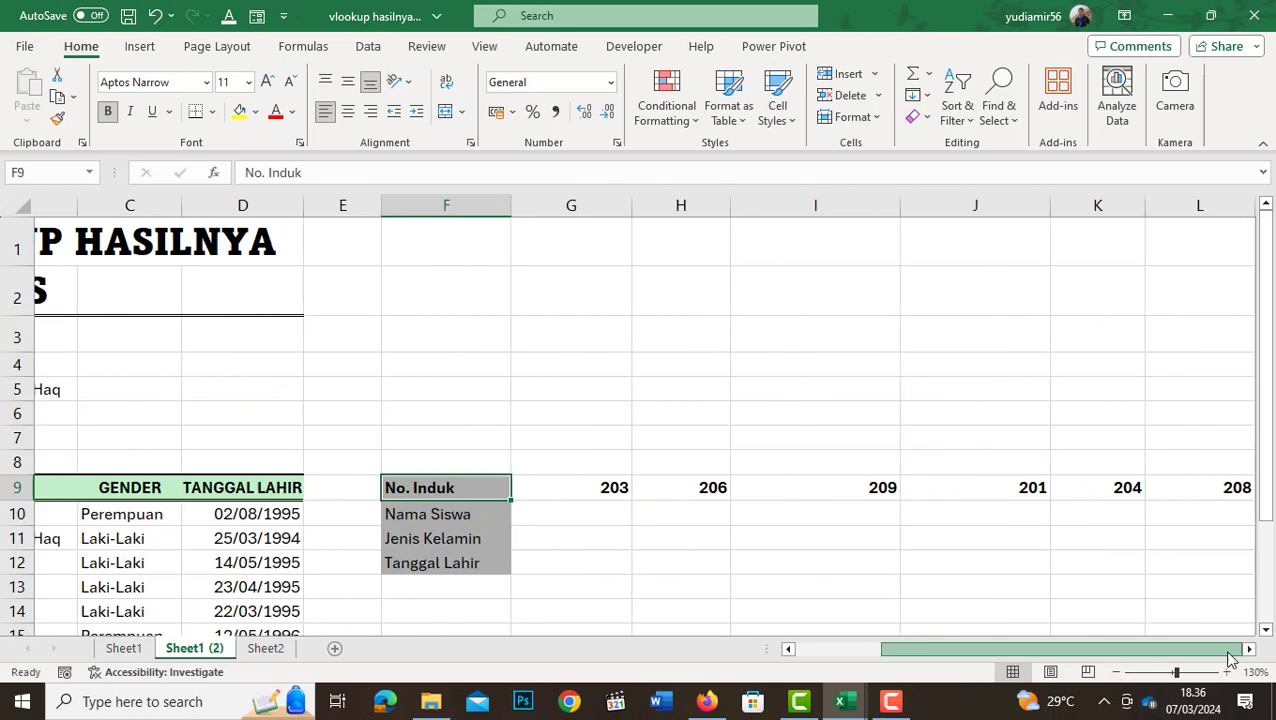
click(599, 515)
key(Up)
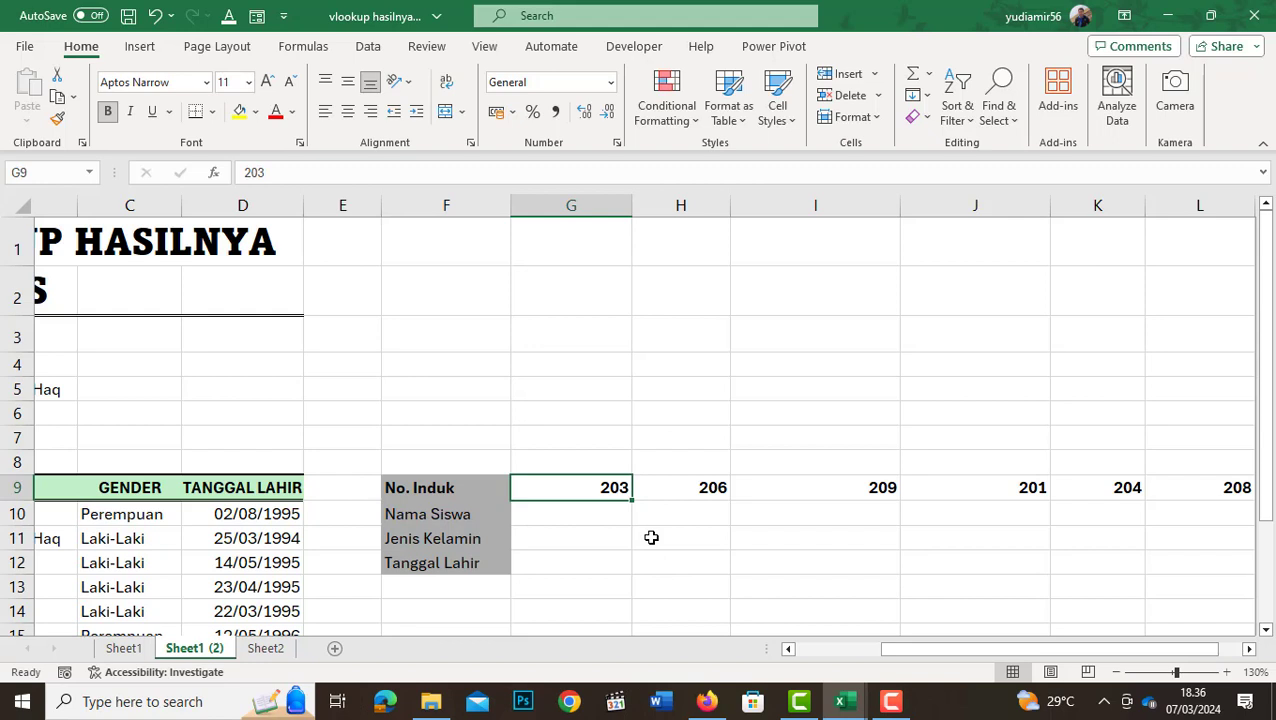
key(Down)
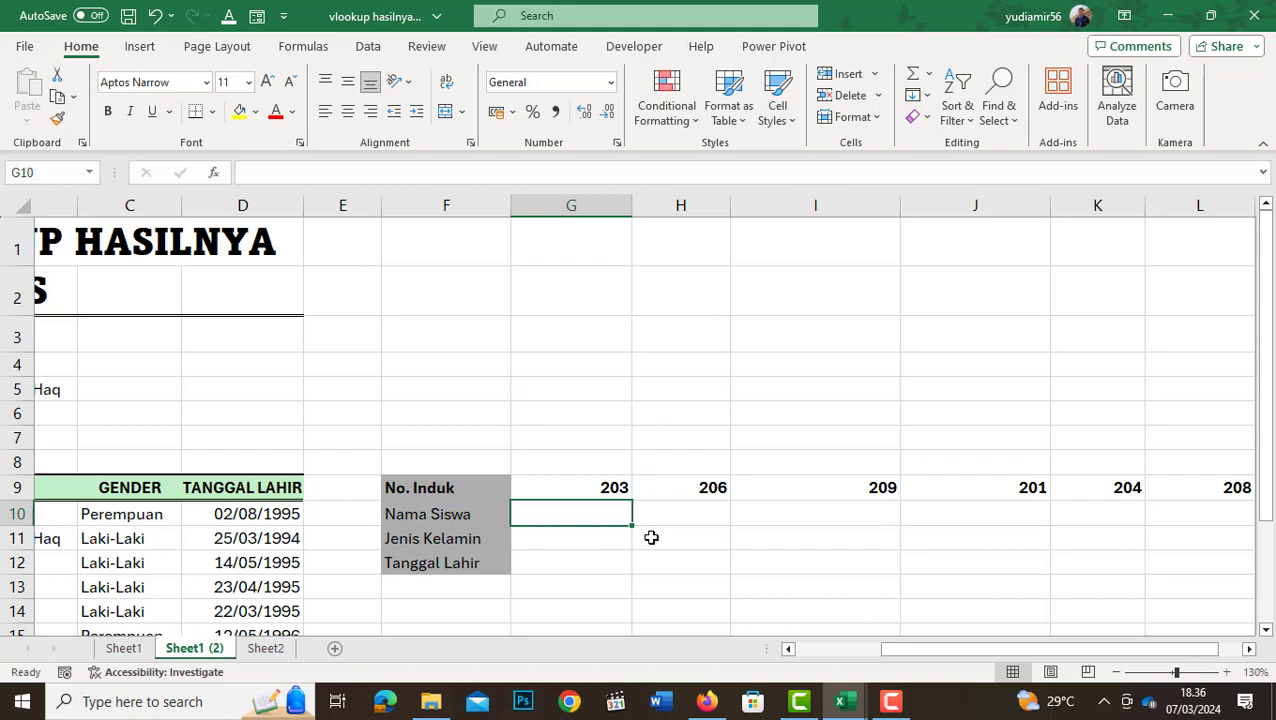
In G10, start a VLOOKUP on G9 with the absolute table range $A$10:$D$19
text(=vl)
key(Tab)
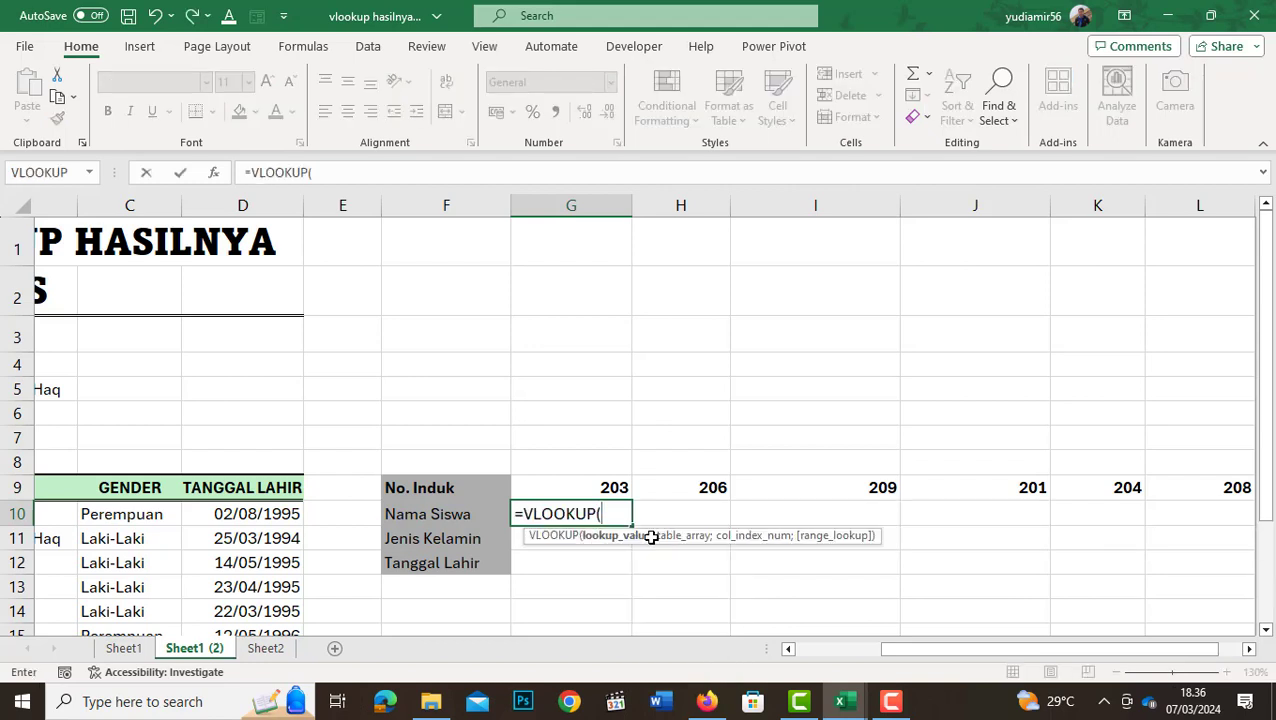
key(Up)
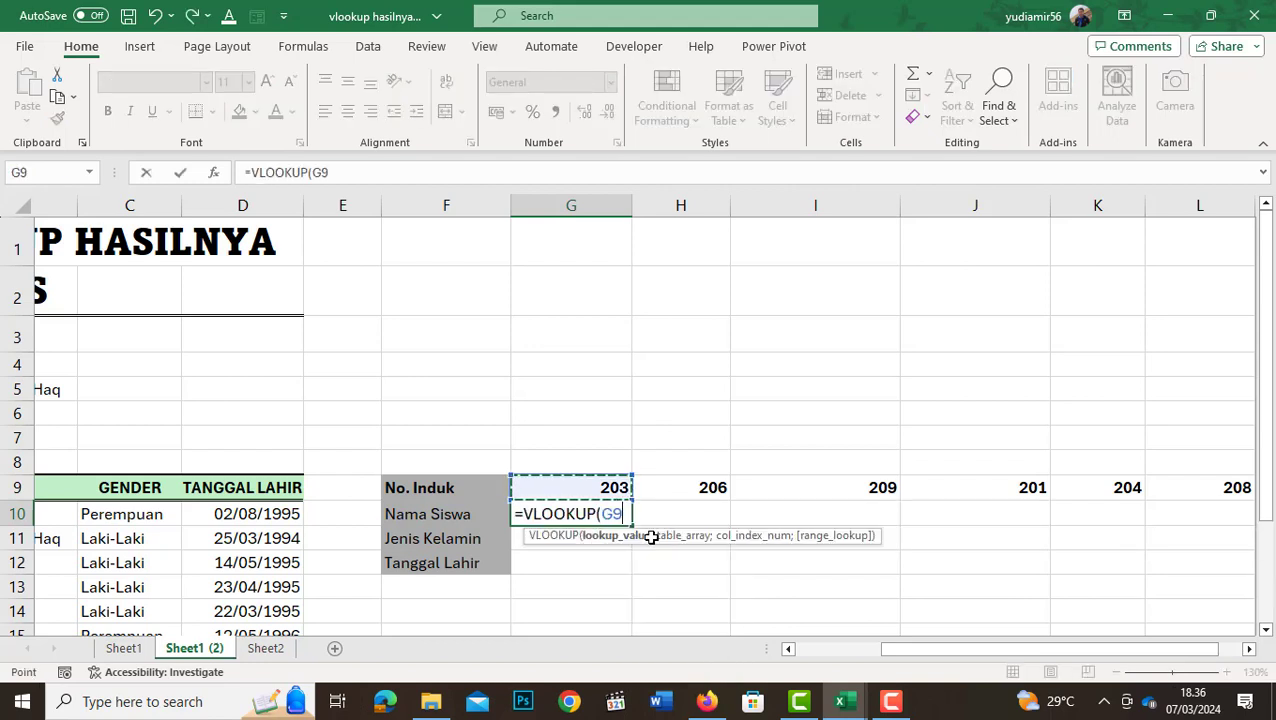
text(;)
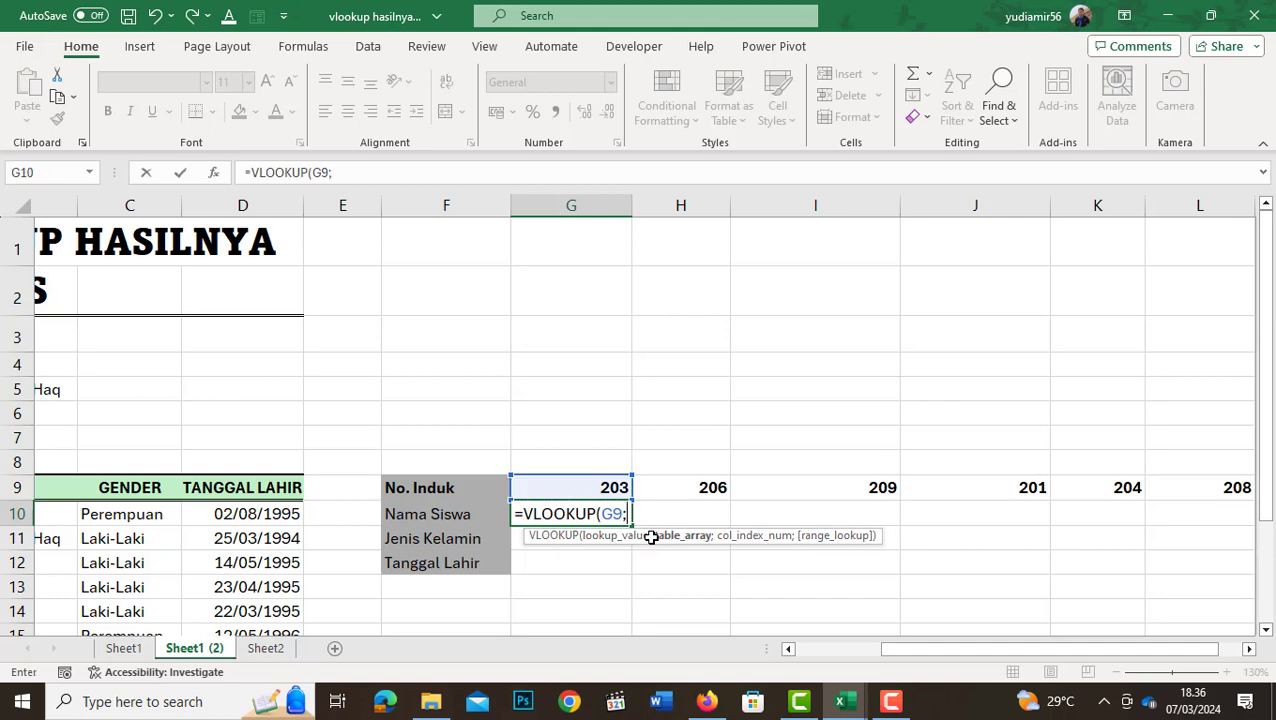
key(Left)
key(ctrl+Left)
key(ctrl+Left)
key(ctrl+shift+Right)
key(ctrl+shift+Down)
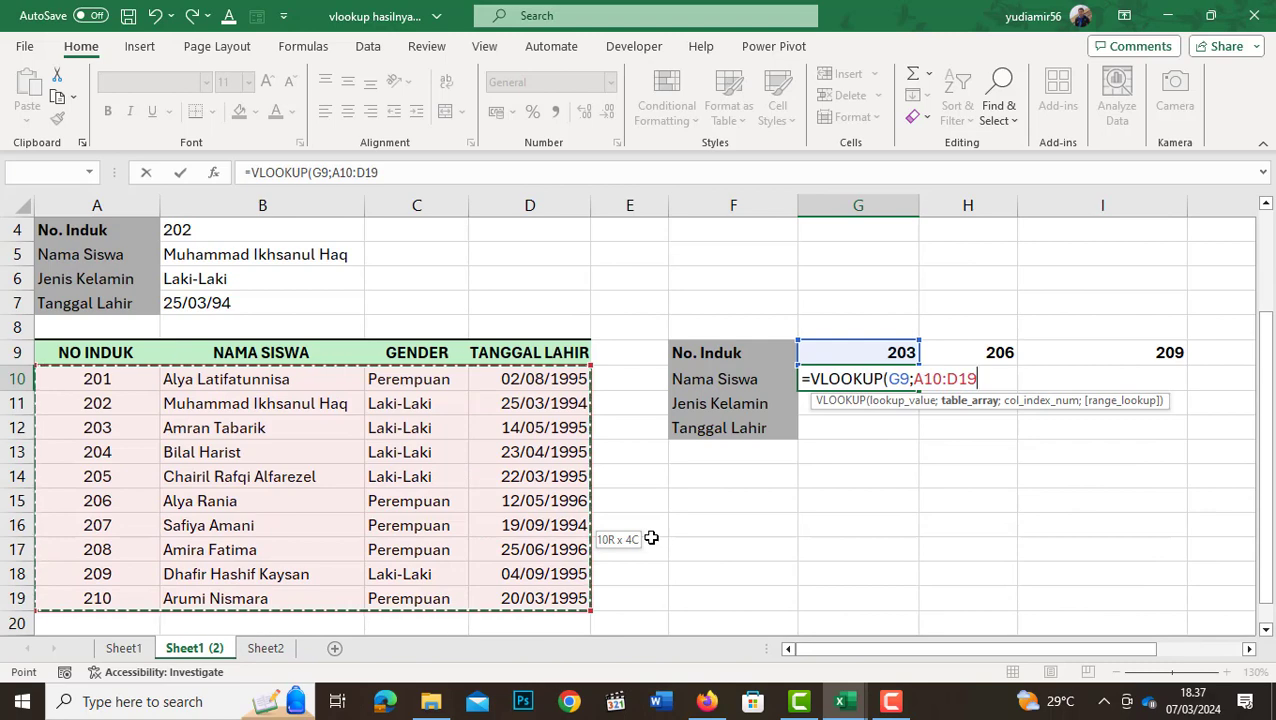
key(F4)
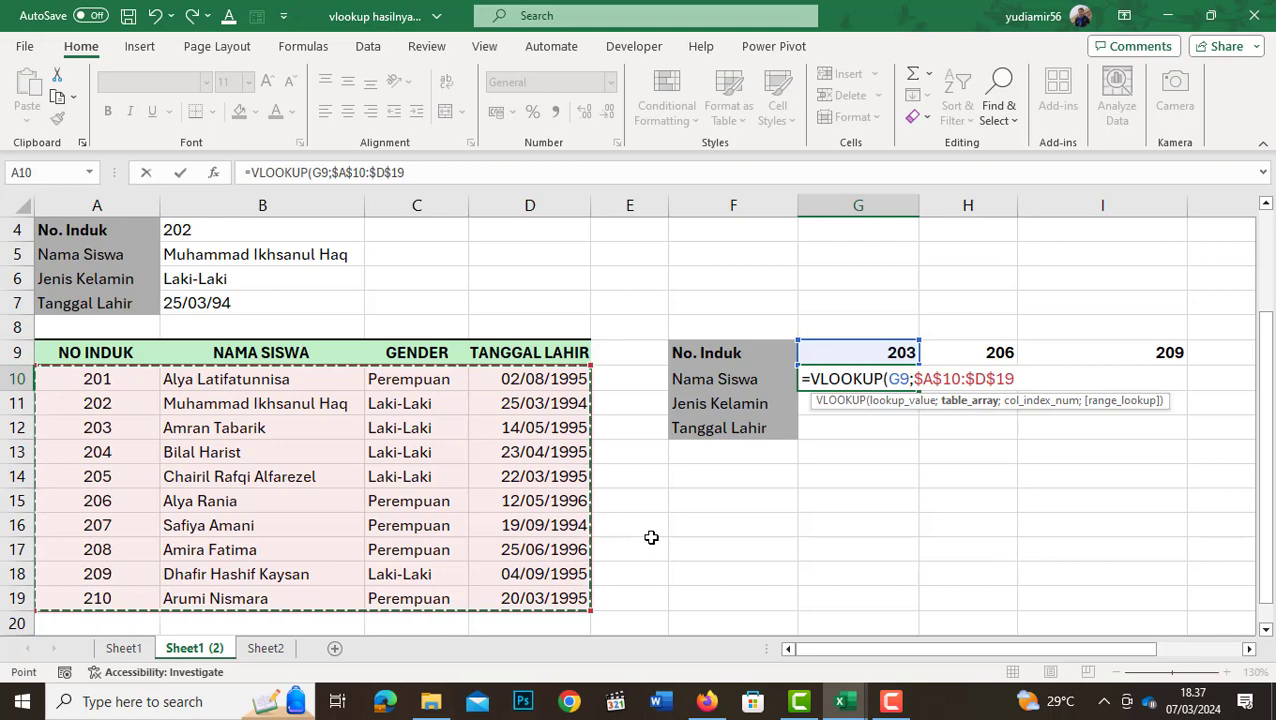
Finish the formula with column array {2;3;4} and FALSE, then enter it
text(;{2;3;4)
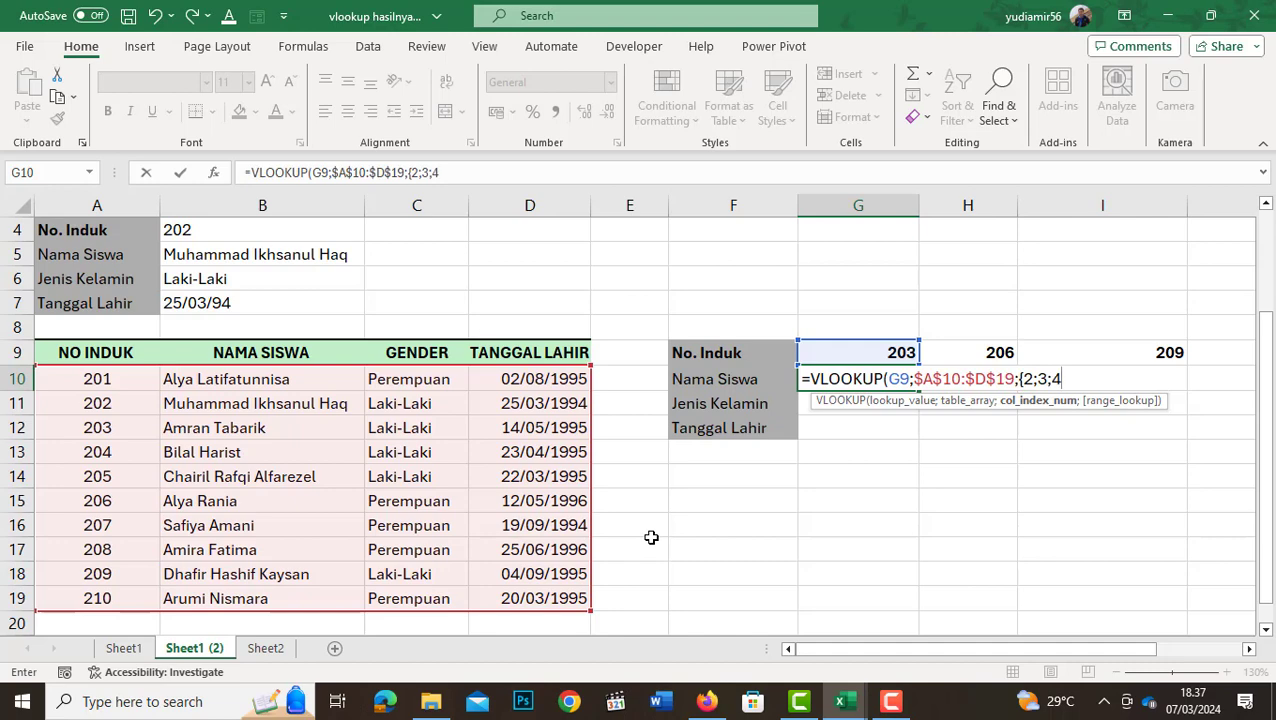
text(}))
text(;)
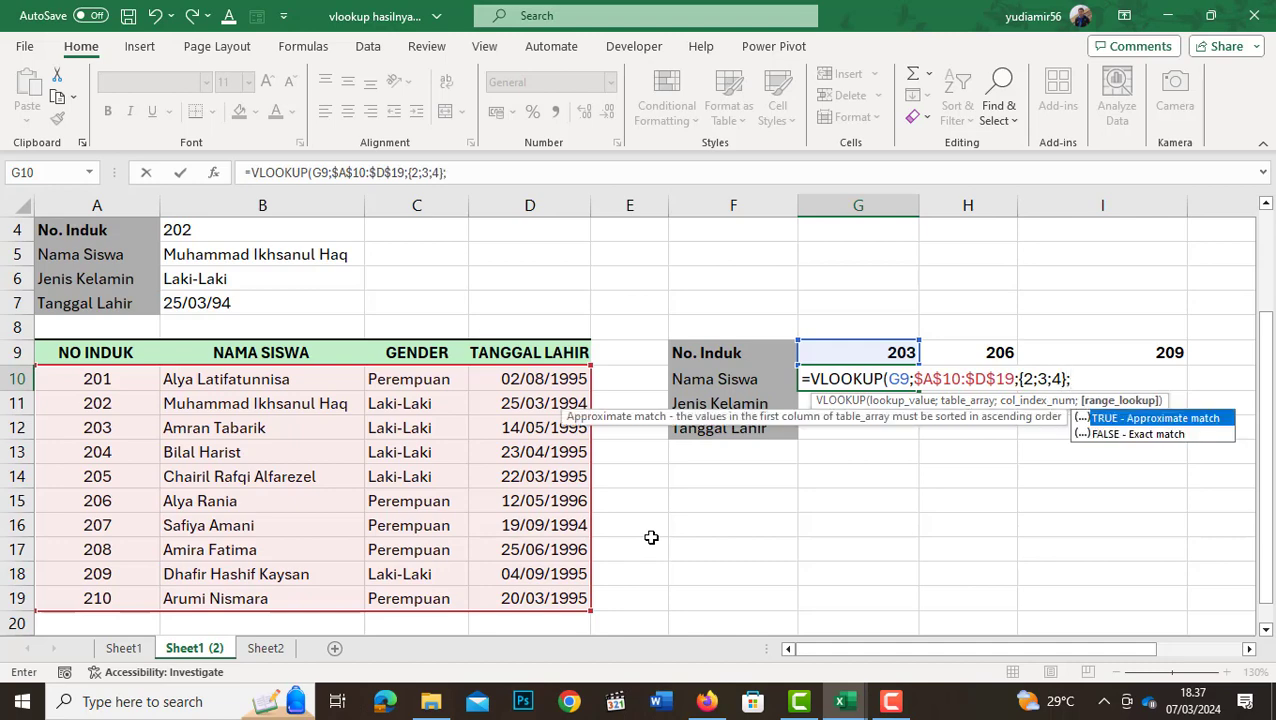
key(Down)
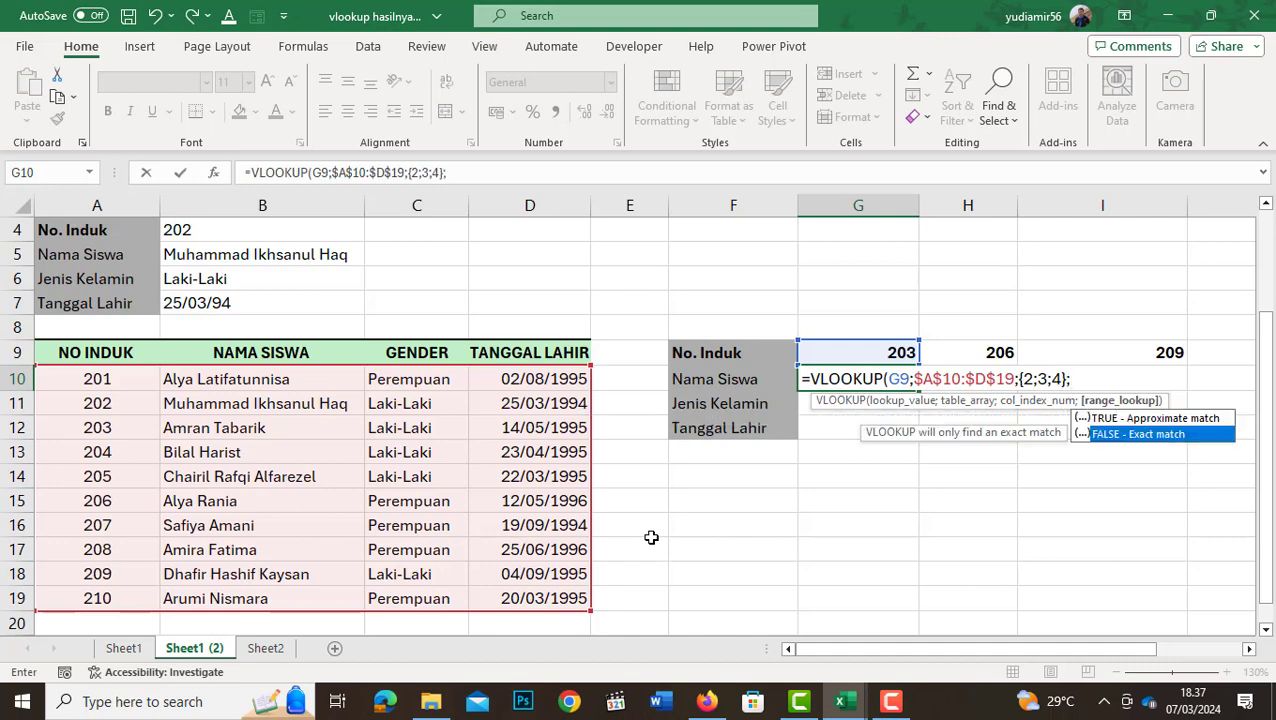
key(Tab)
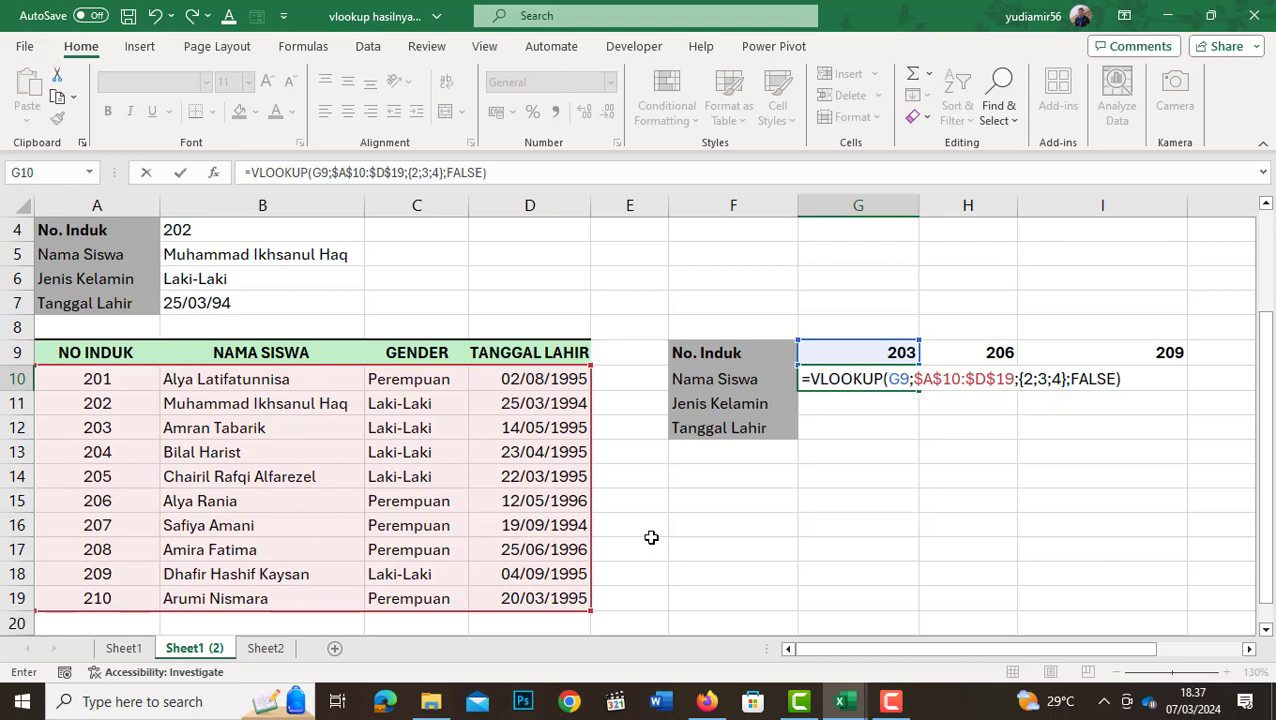
key(Return)
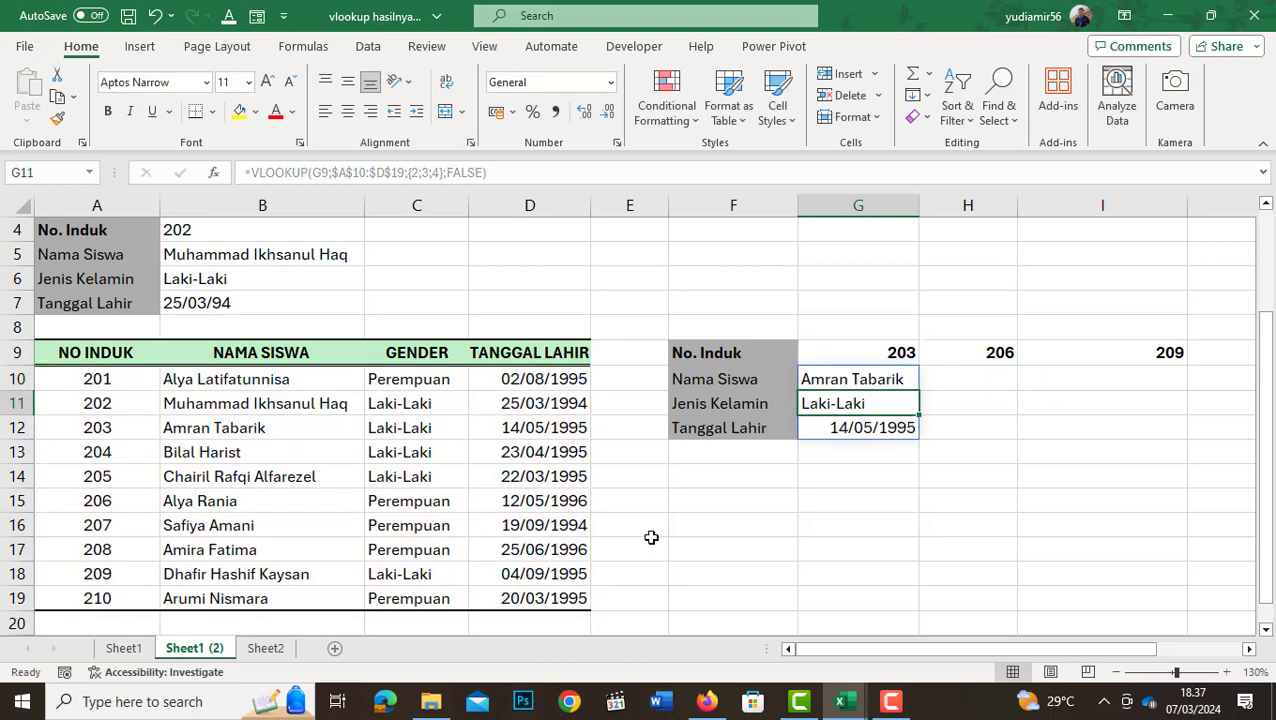
Fill G10's formula right to L10 and check student 206's results against the source table
click(893, 382)
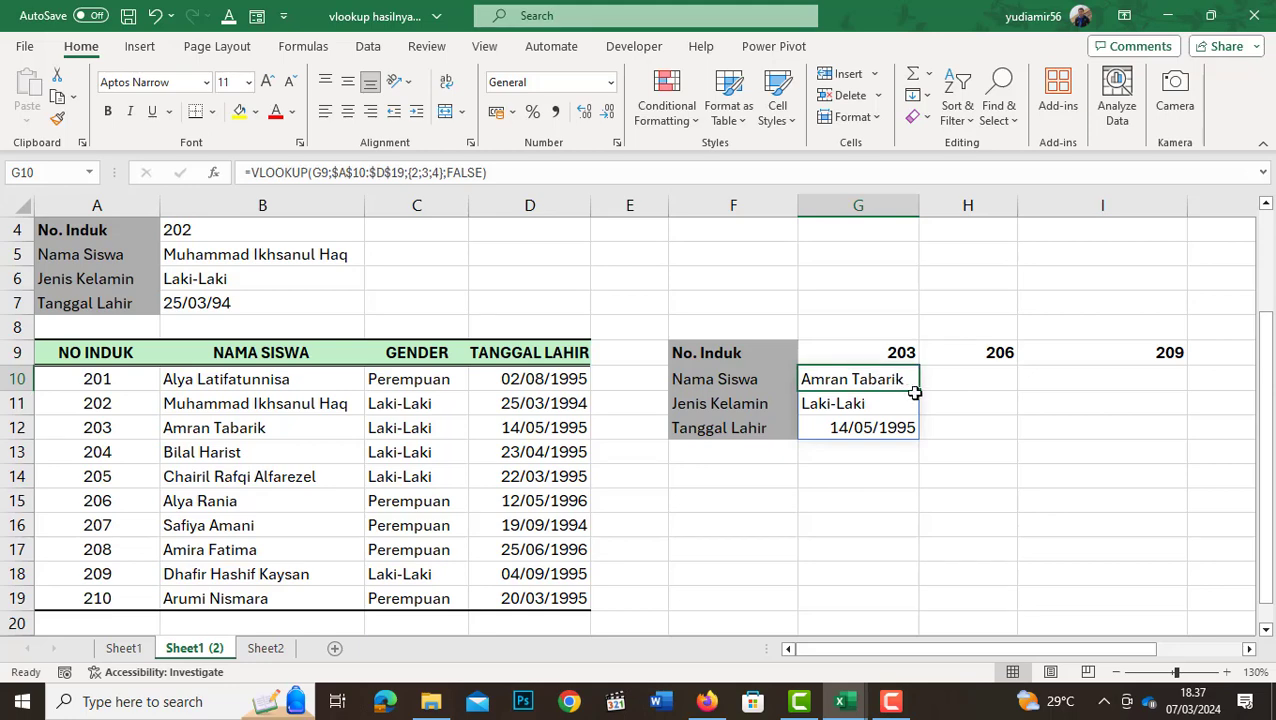
mouse_move(917, 392)
mouse_down()
mouse_move(1223, 376)
mouse_move(1190, 378)
mouse_up()
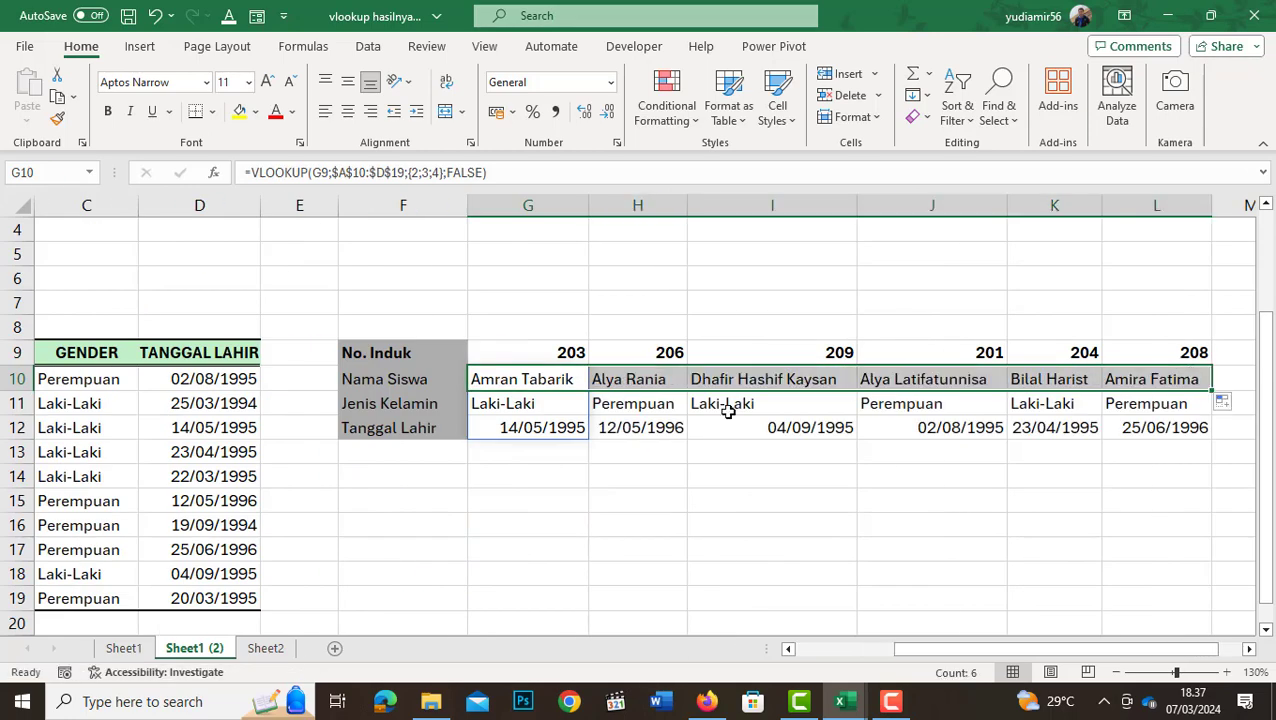
key(Left)
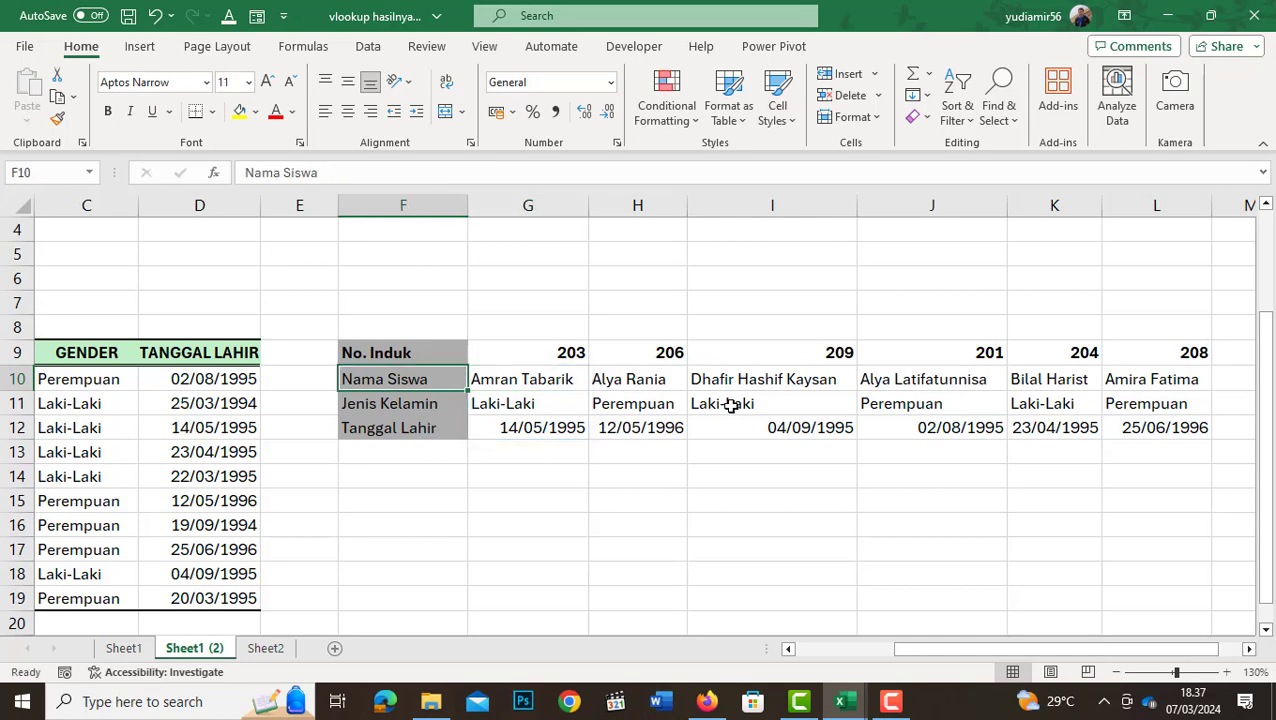
key(Left)
key(Left)
key(Left)
key(Left)
key(Left)
key(Right)
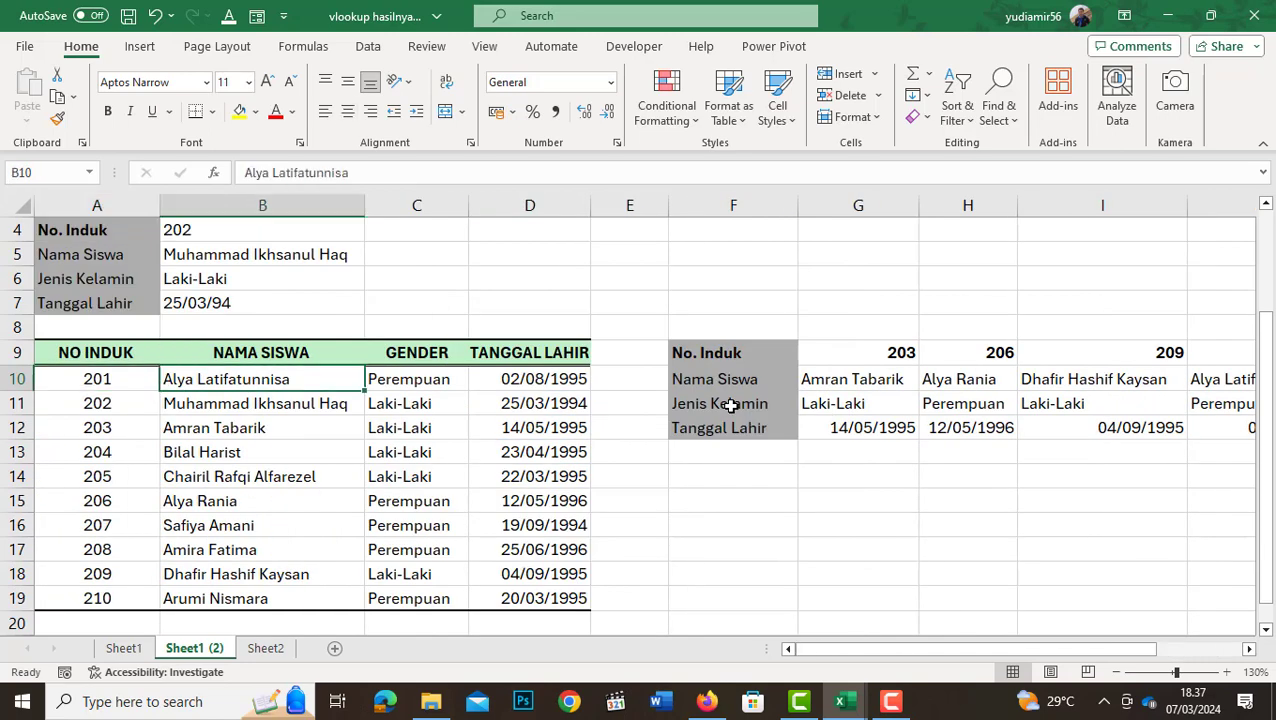
key(Right)
key(Right)
key(Right)
key(Right)
key(Left)
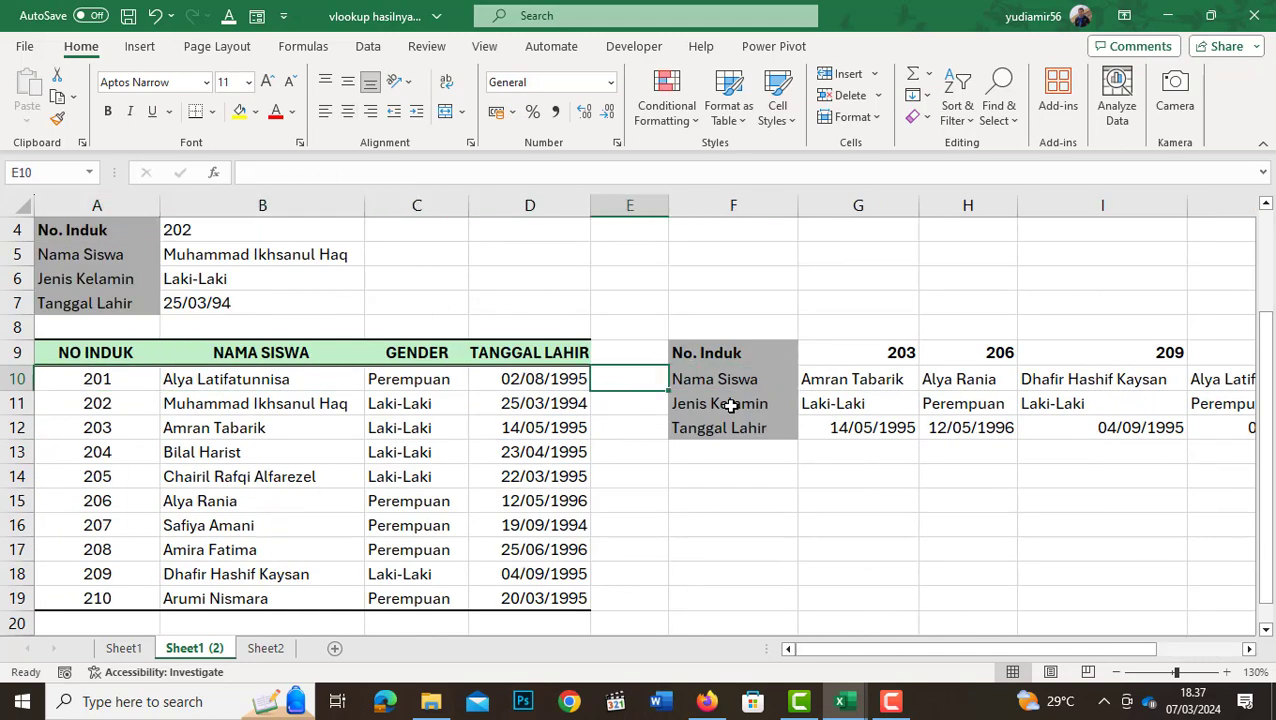
key(Left)
key(Left)
key(Left)
key(Down)
key(Down)
key(Down)
key(Down)
key(Down)
key(Right)
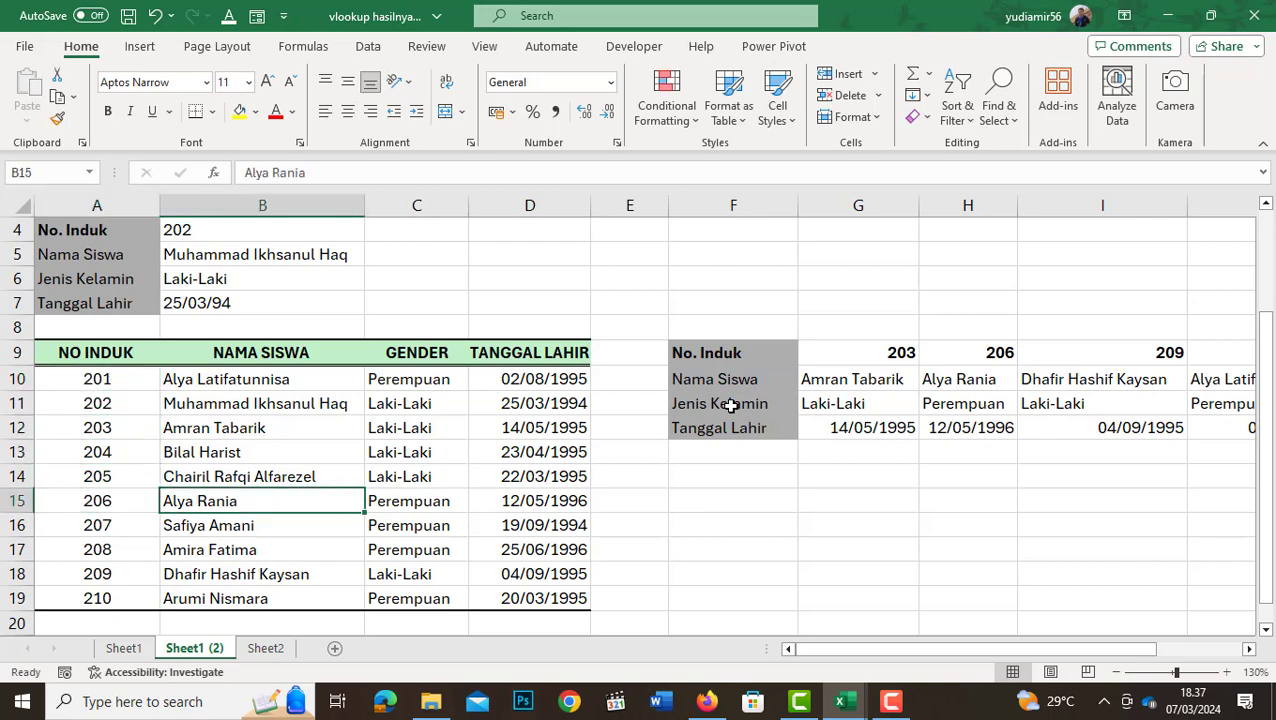
key(Right)
key(Right)
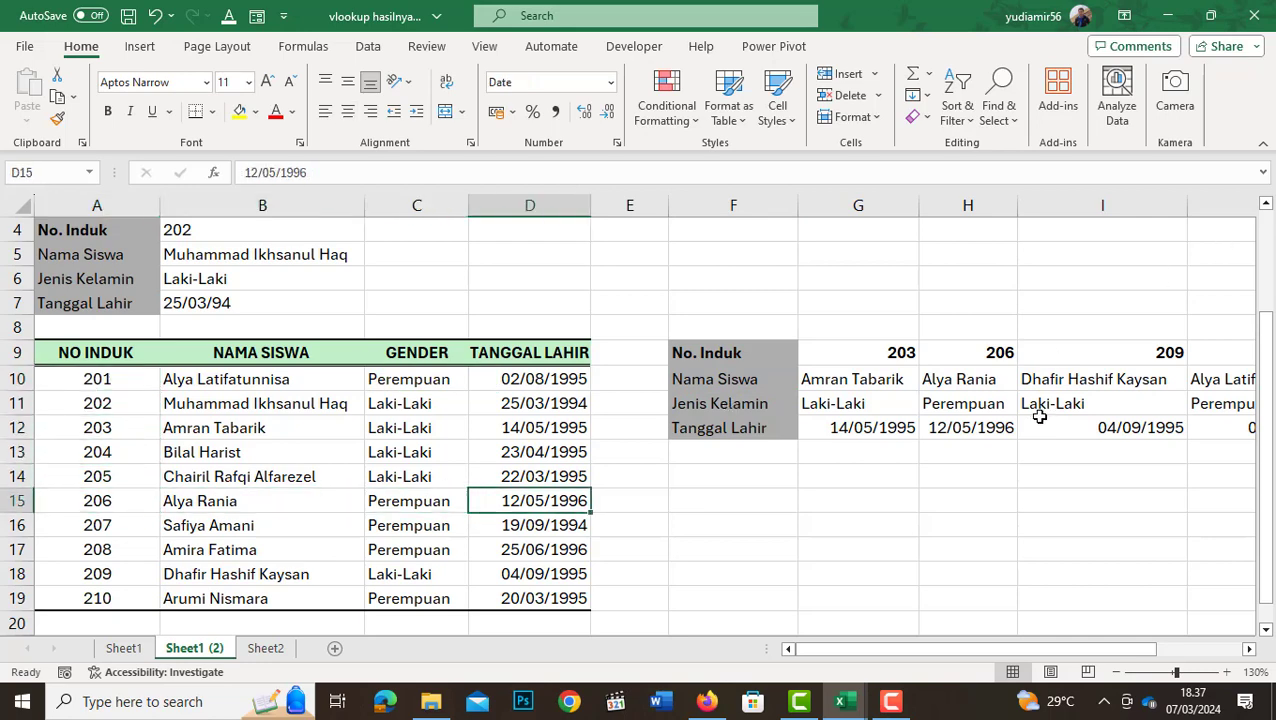
Verify student 209's name, gender and birth date against the source table
drag(1090, 380, 1100, 428)
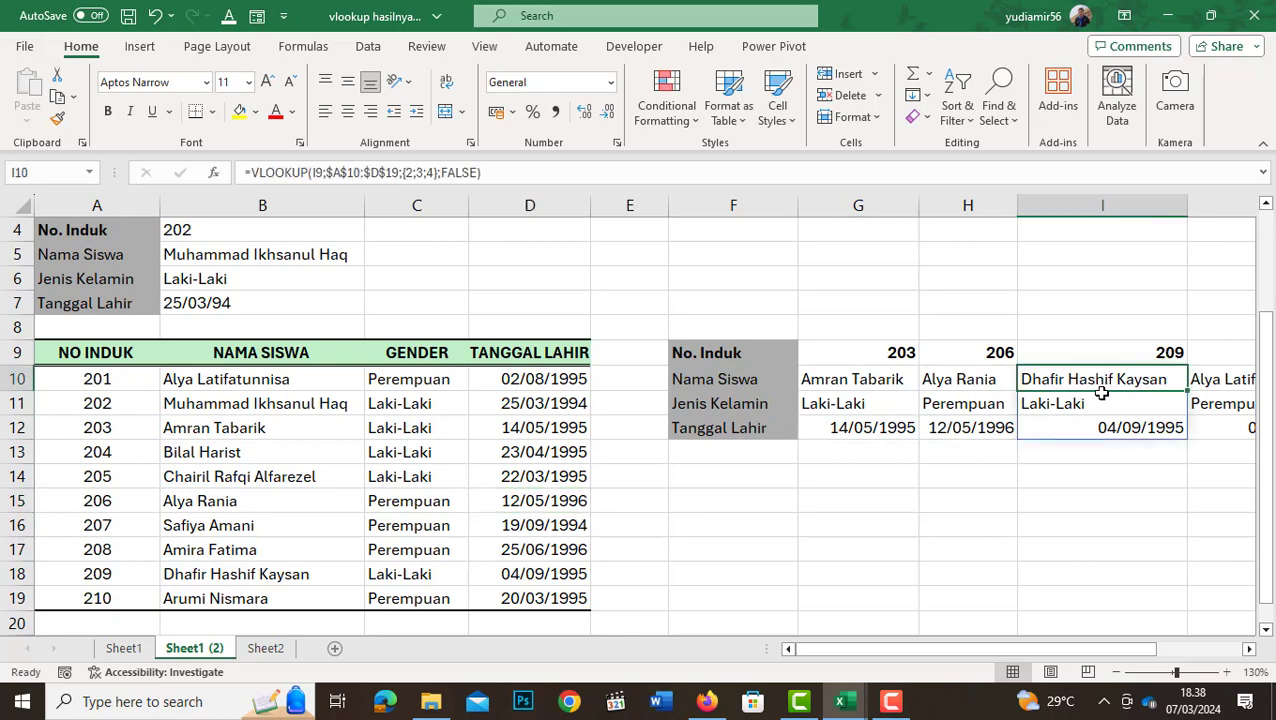
click(205, 574)
click(421, 574)
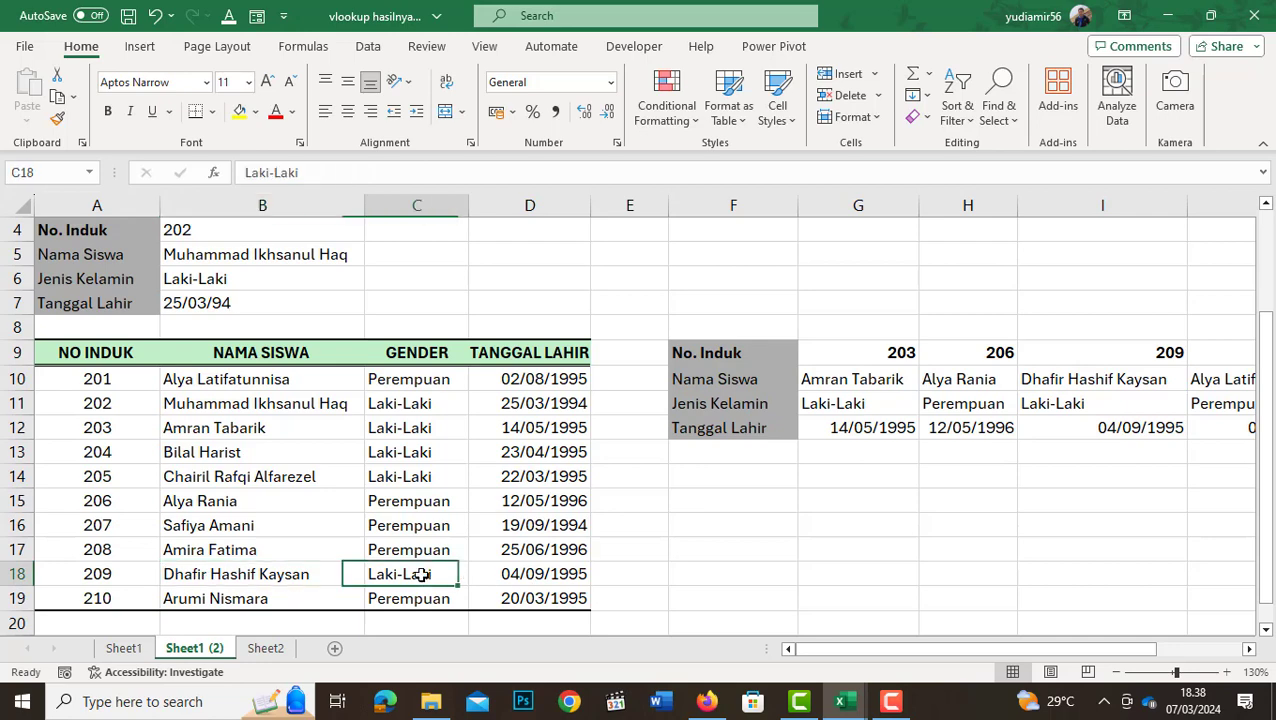
click(562, 575)
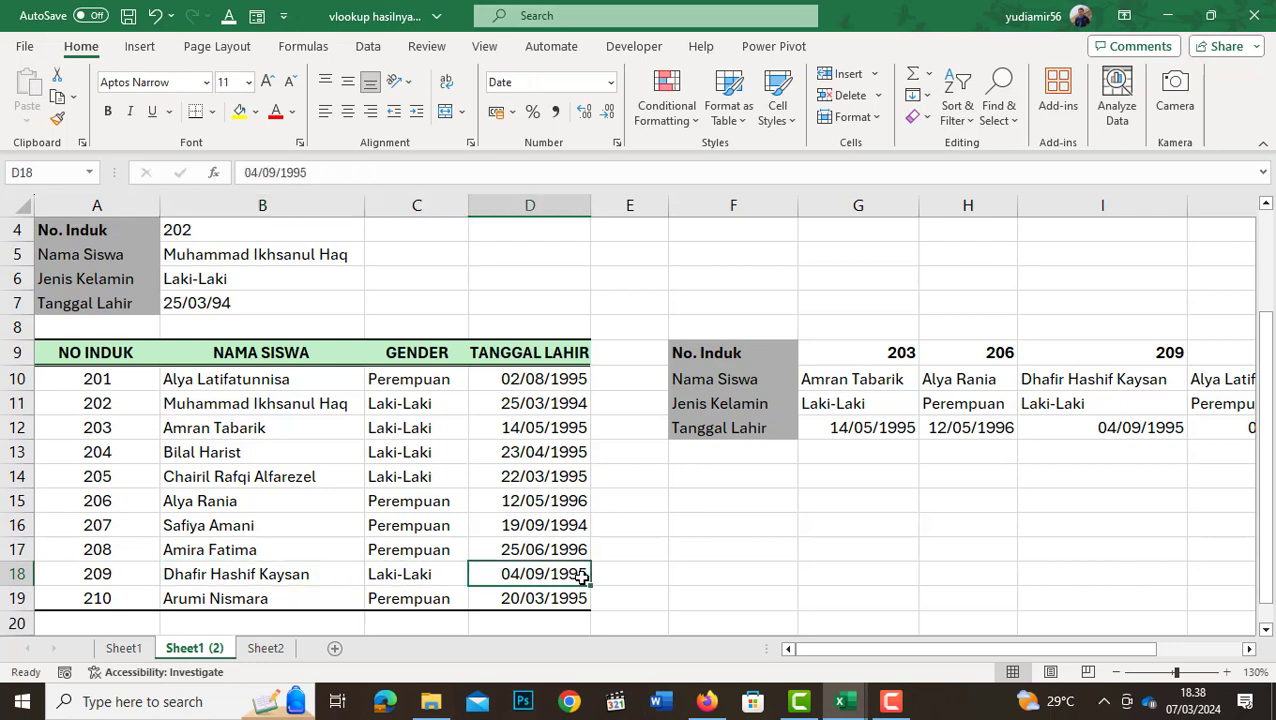
click(1160, 432)
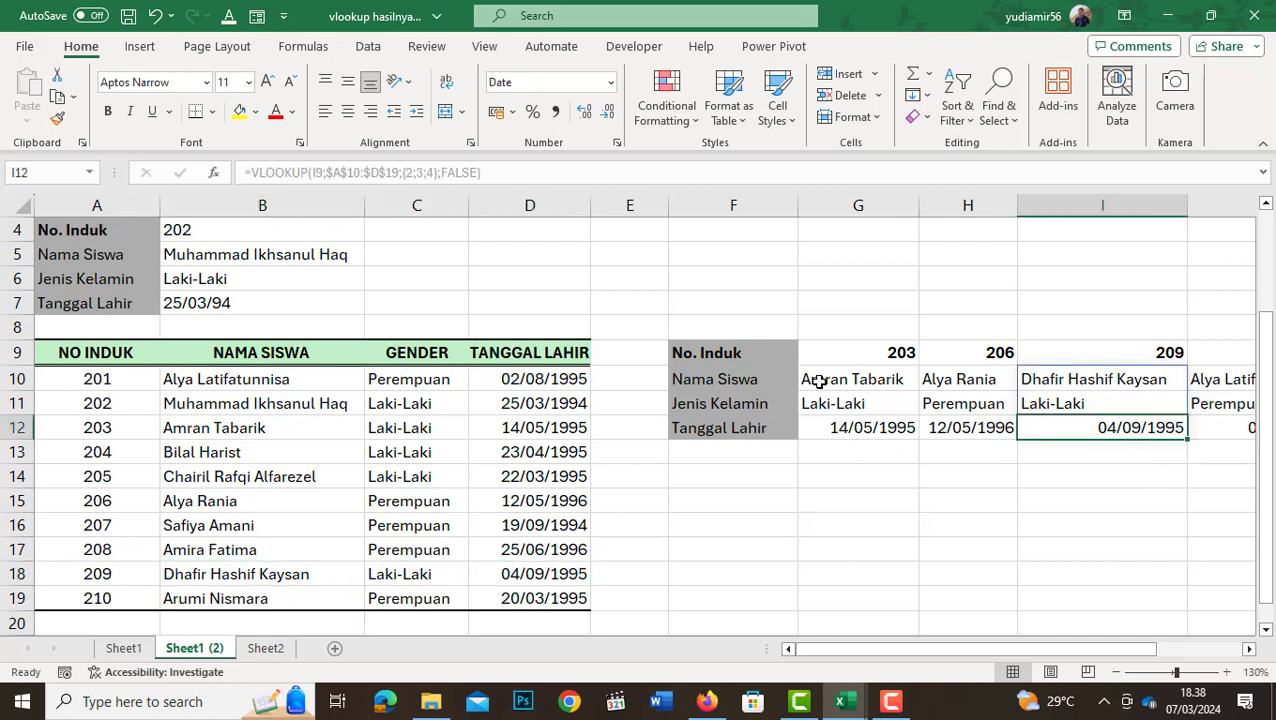
drag(818, 382, 852, 432)
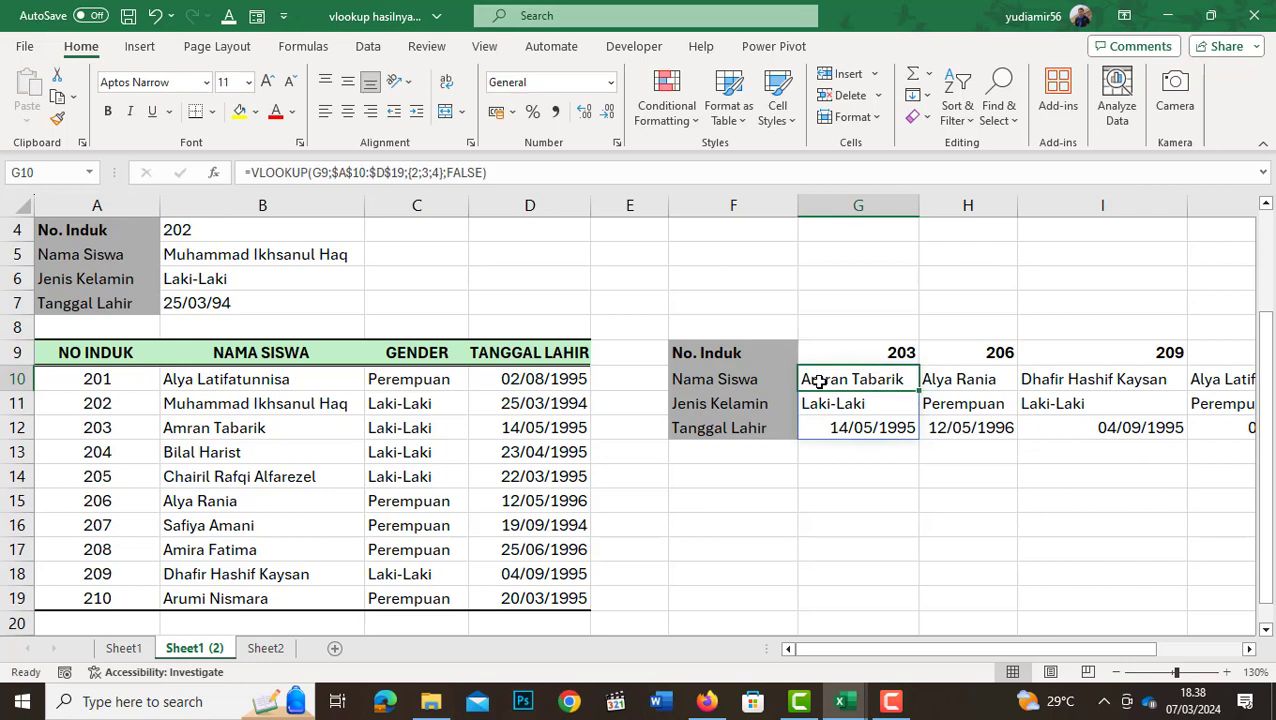
click(758, 464)
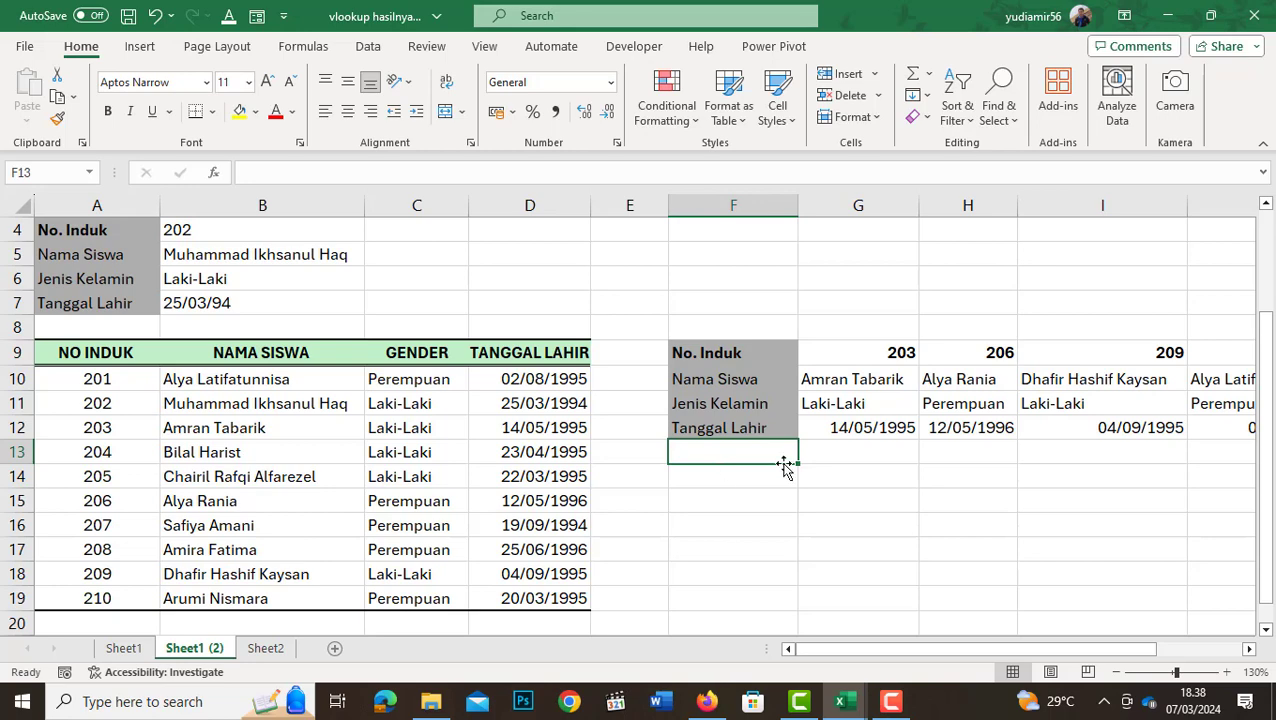
Scroll back to the top of the sheet and set the zoom to 100%
scroll(784, 465, up, 1)
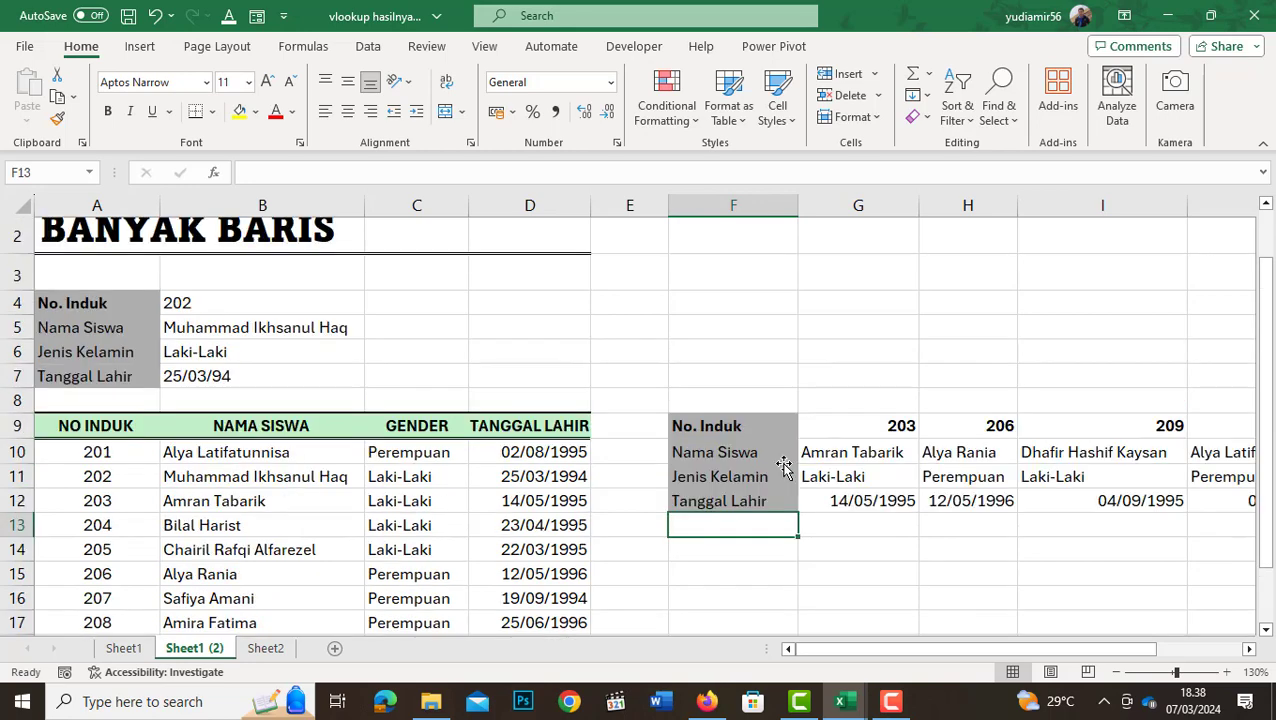
scroll(784, 465, up, 1)
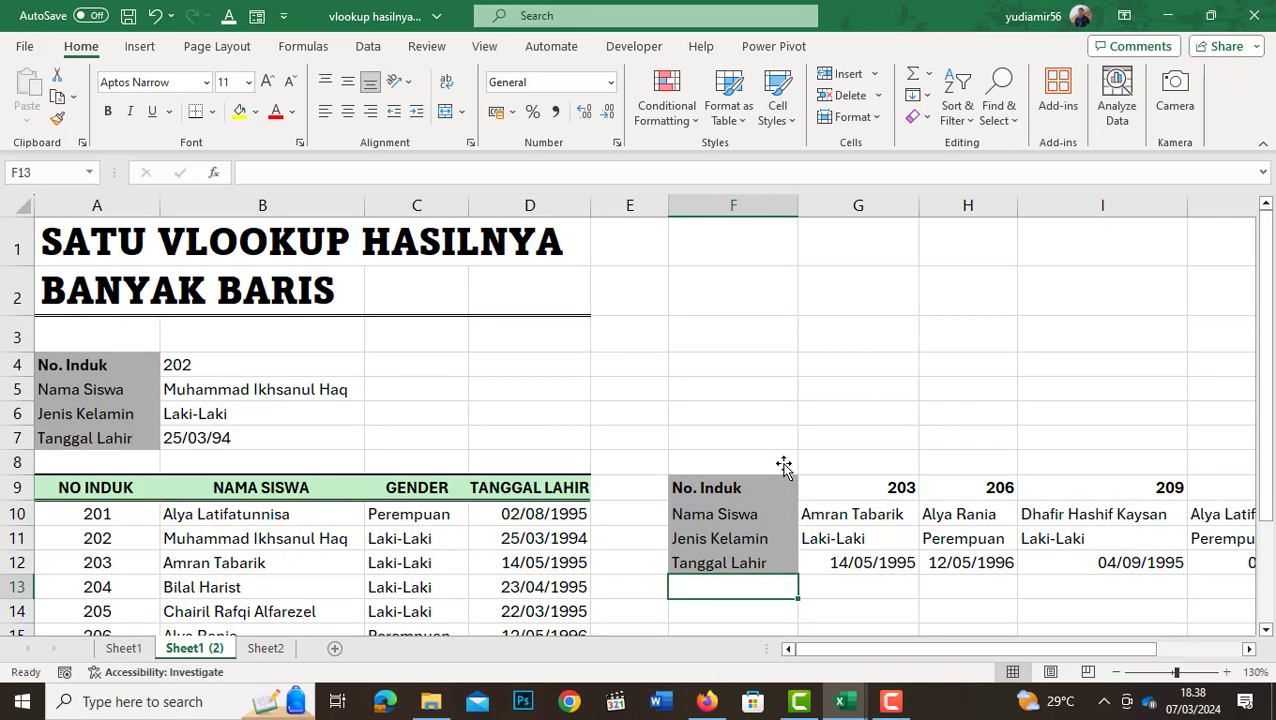
scroll(784, 465, down, 4)
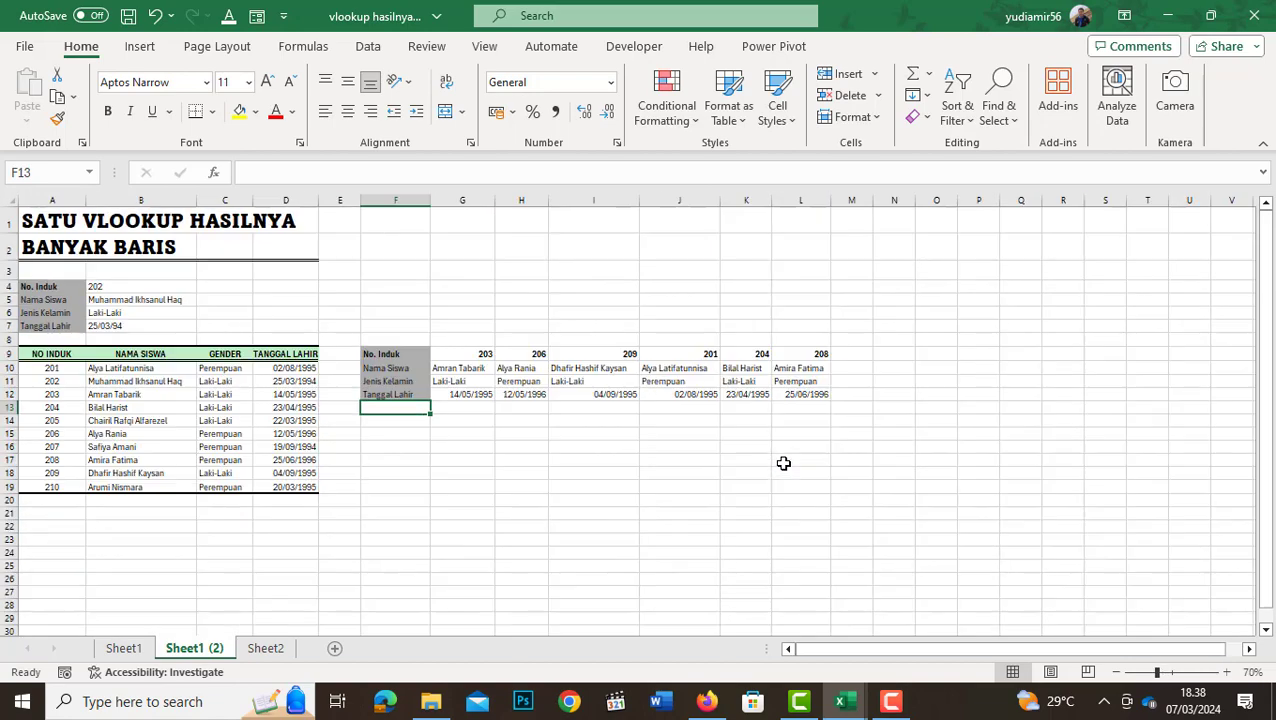
scroll(675, 555, up, 2)
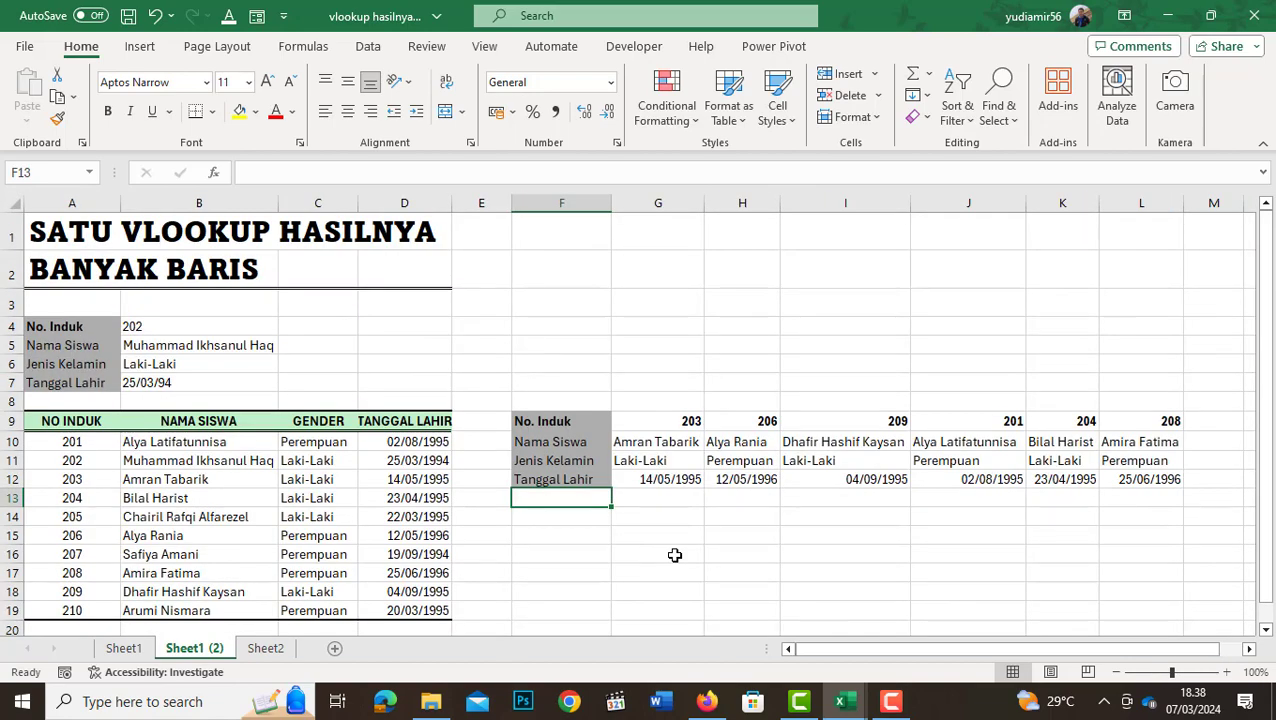